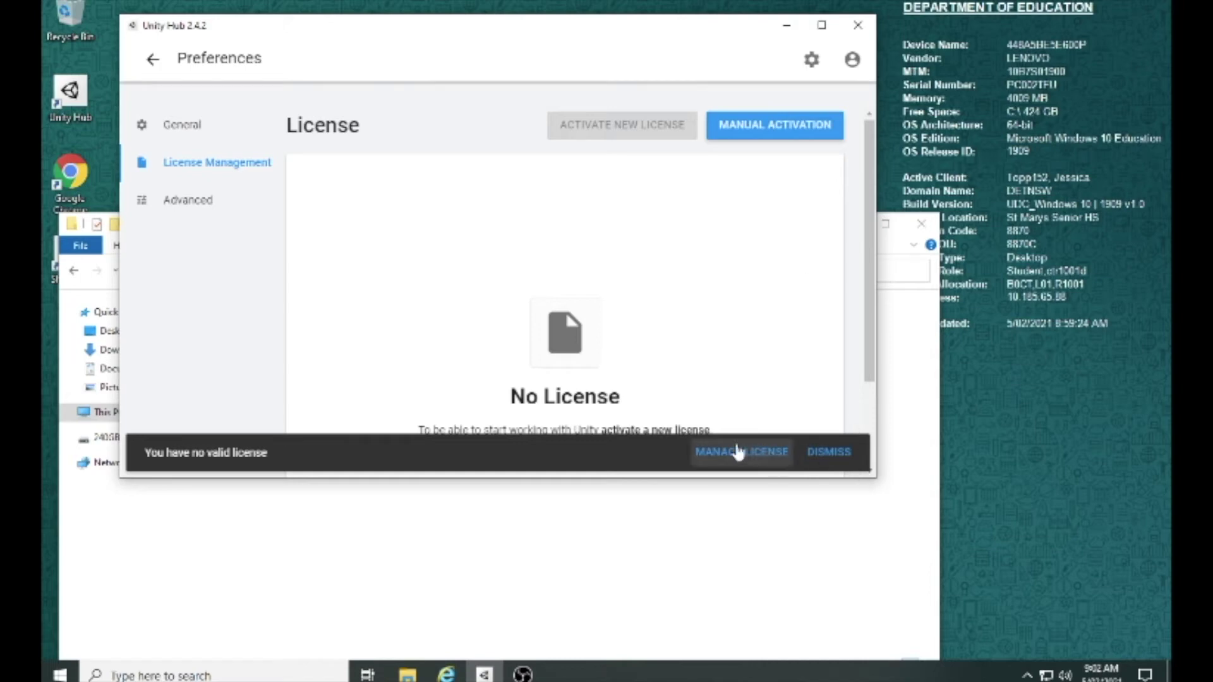
# Step: Start manual activation, save the license request, and browse to Local Disk (C:)
pyautogui.click(760, 125)
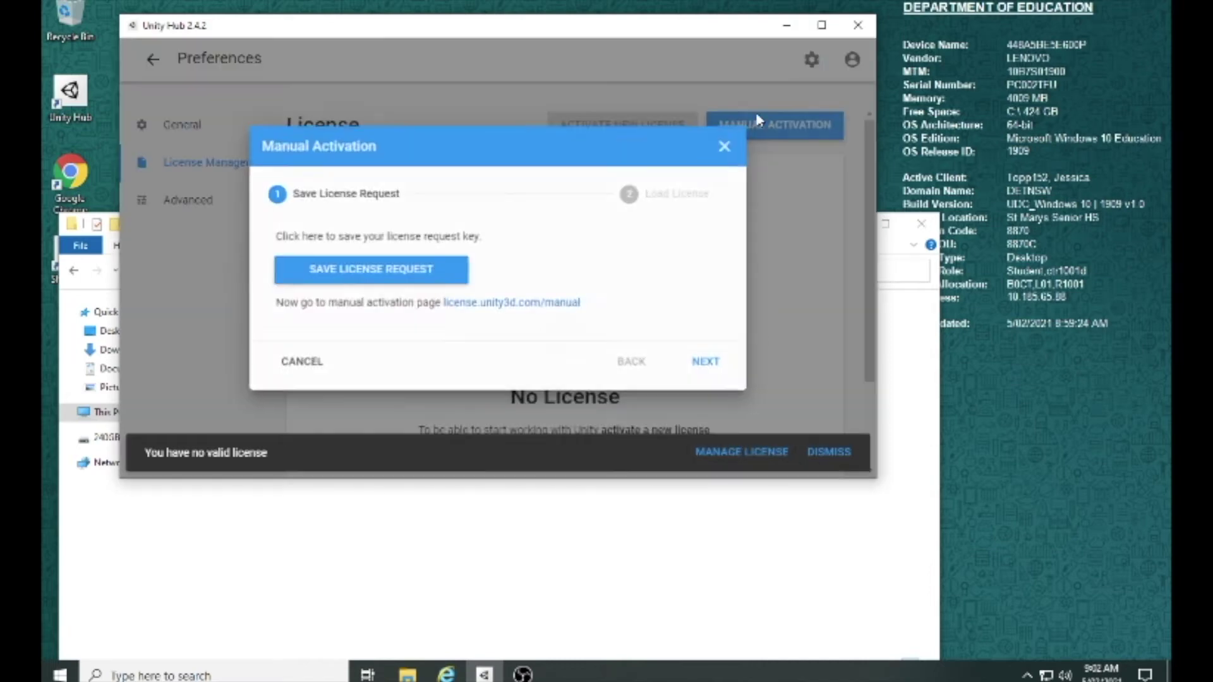
pyautogui.click(379, 275)
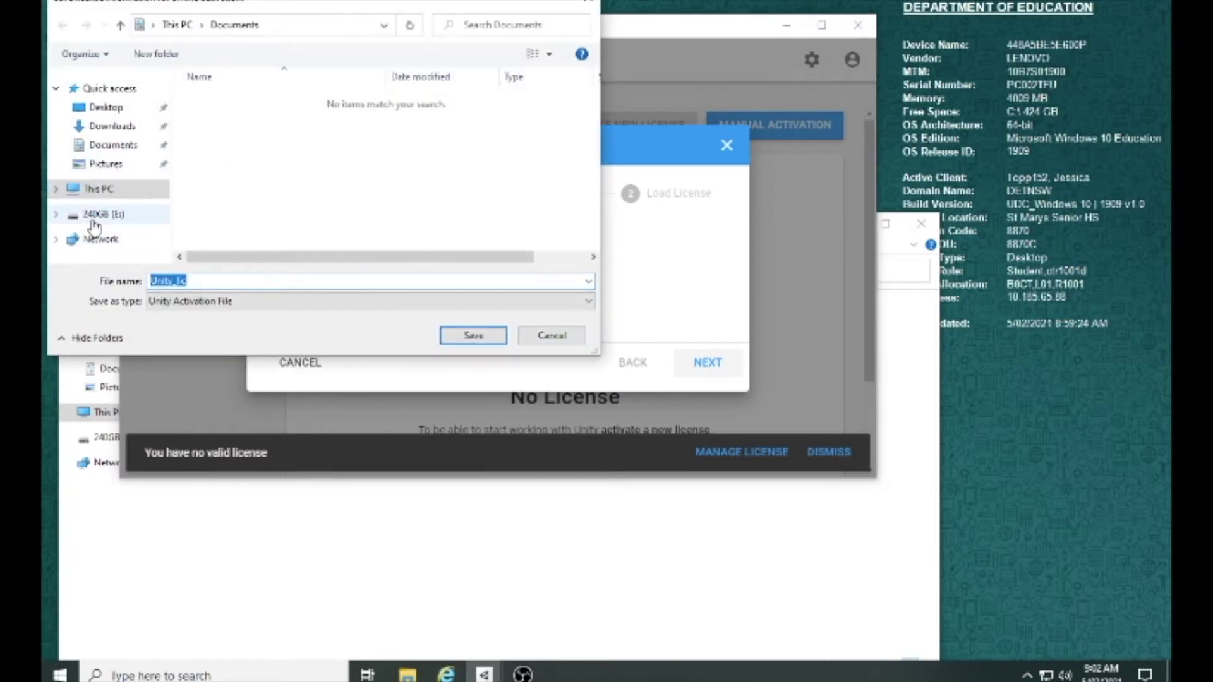
pyautogui.click(177, 24)
pyautogui.scroll(-3, 283, 193)
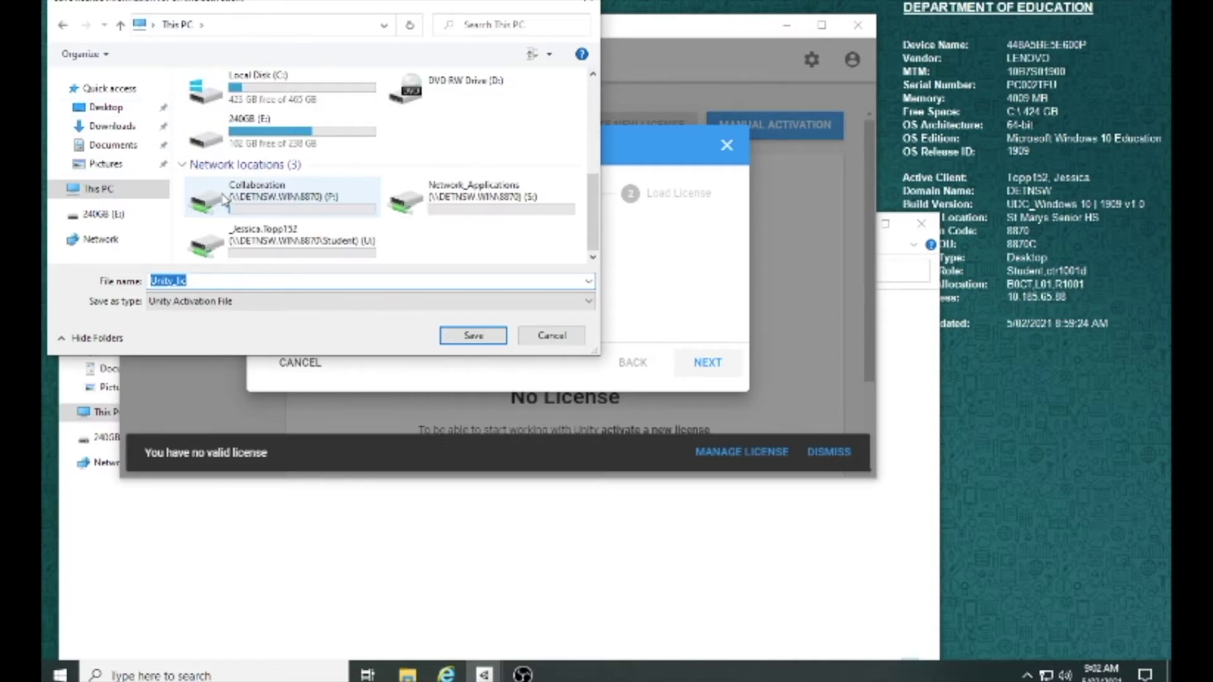
pyautogui.doubleClick(328, 95)
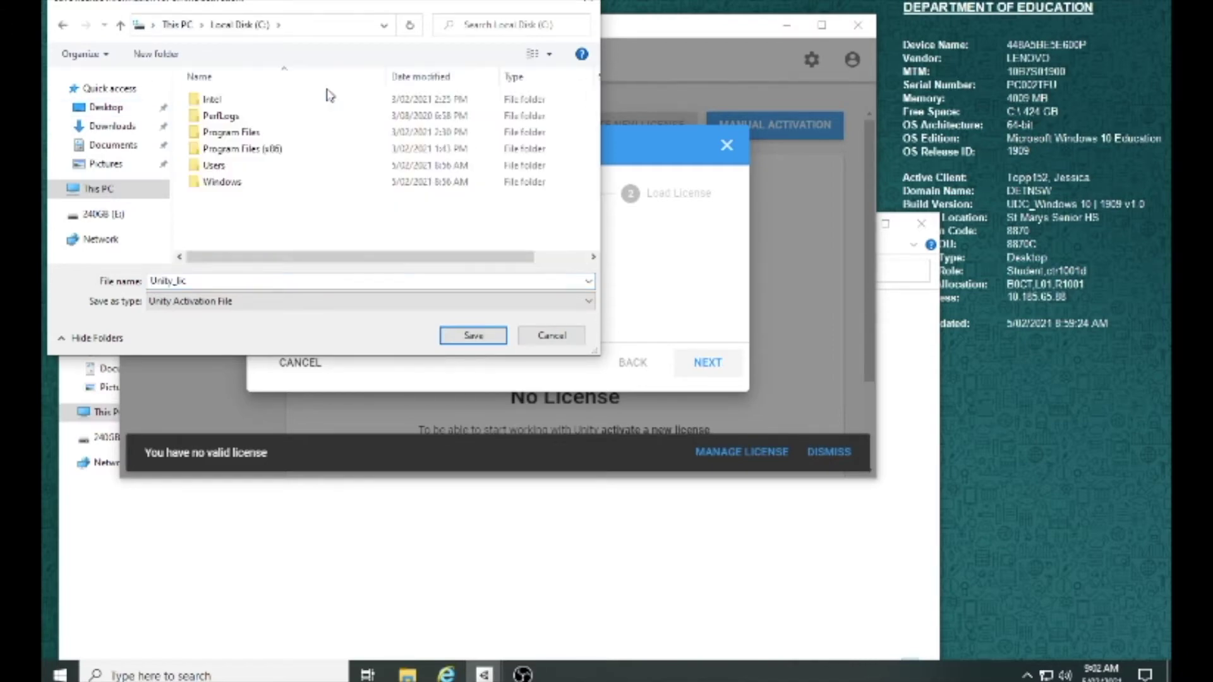
# Step: Create a 'unity' folder on C: and save Unity_lic into it
pyautogui.click(166, 54)
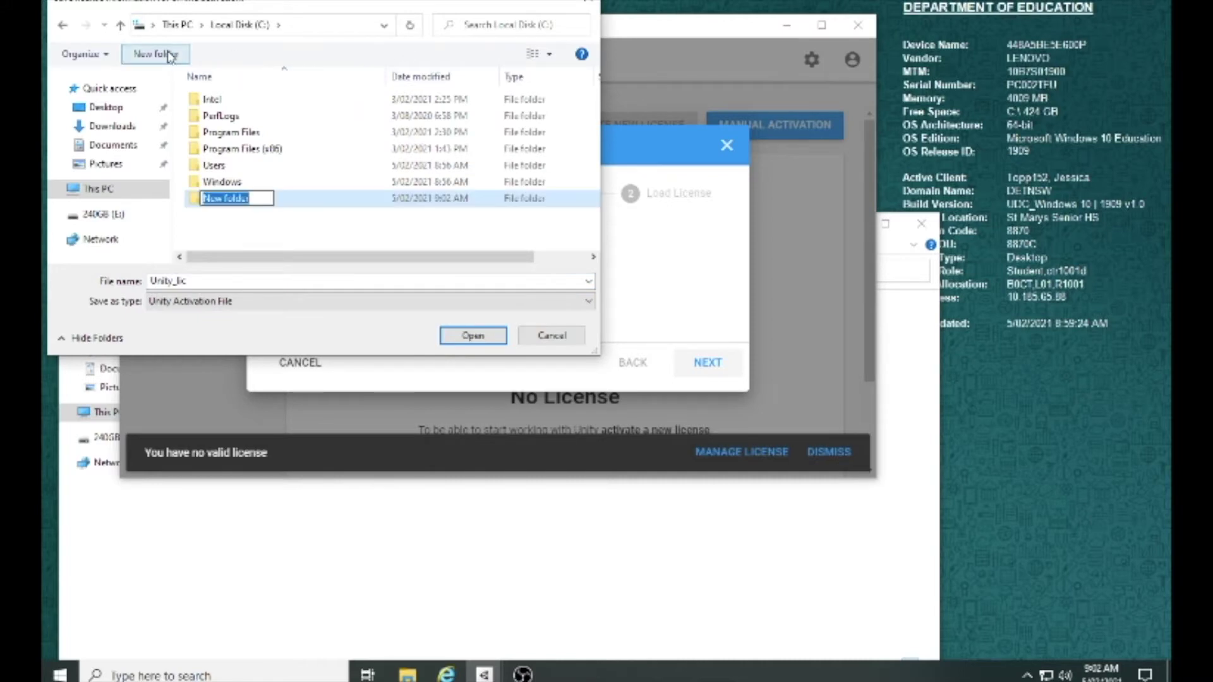
pyautogui.write('unity')
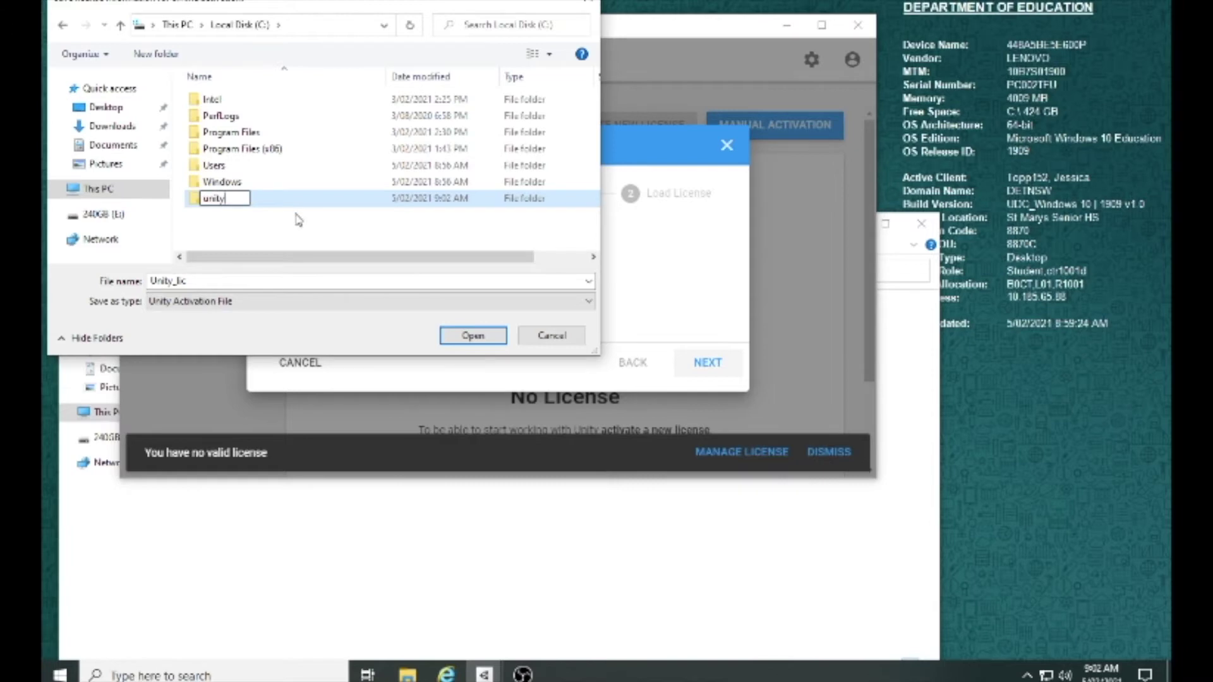
pyautogui.click(300, 214)
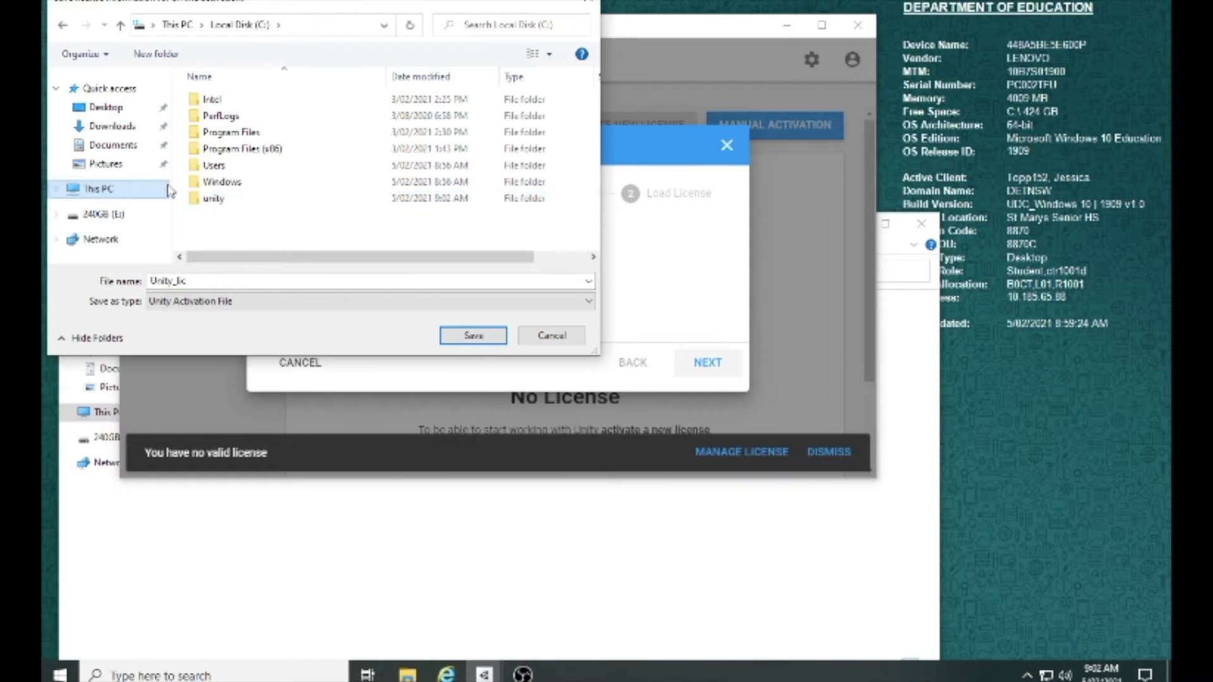
pyautogui.doubleClick(208, 199)
pyautogui.click(477, 337)
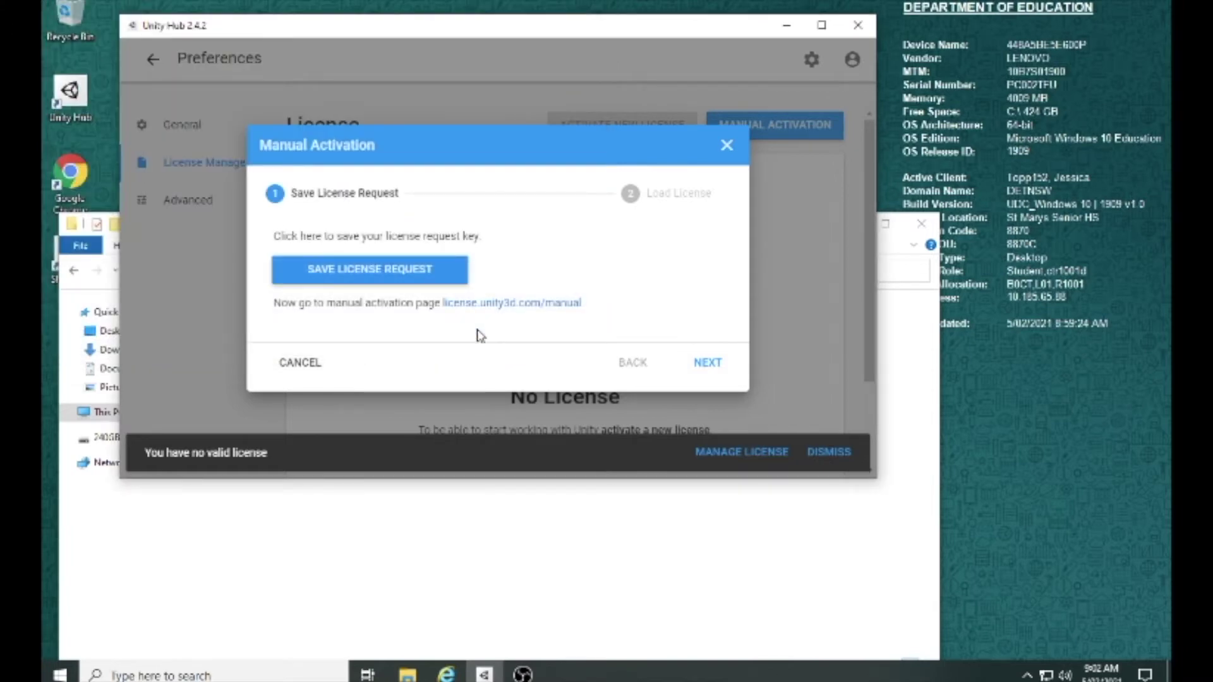
# Step: Open license.unity3d.com/manual in an enlarged browser and dismiss the add-on notification
pyautogui.click(541, 305)
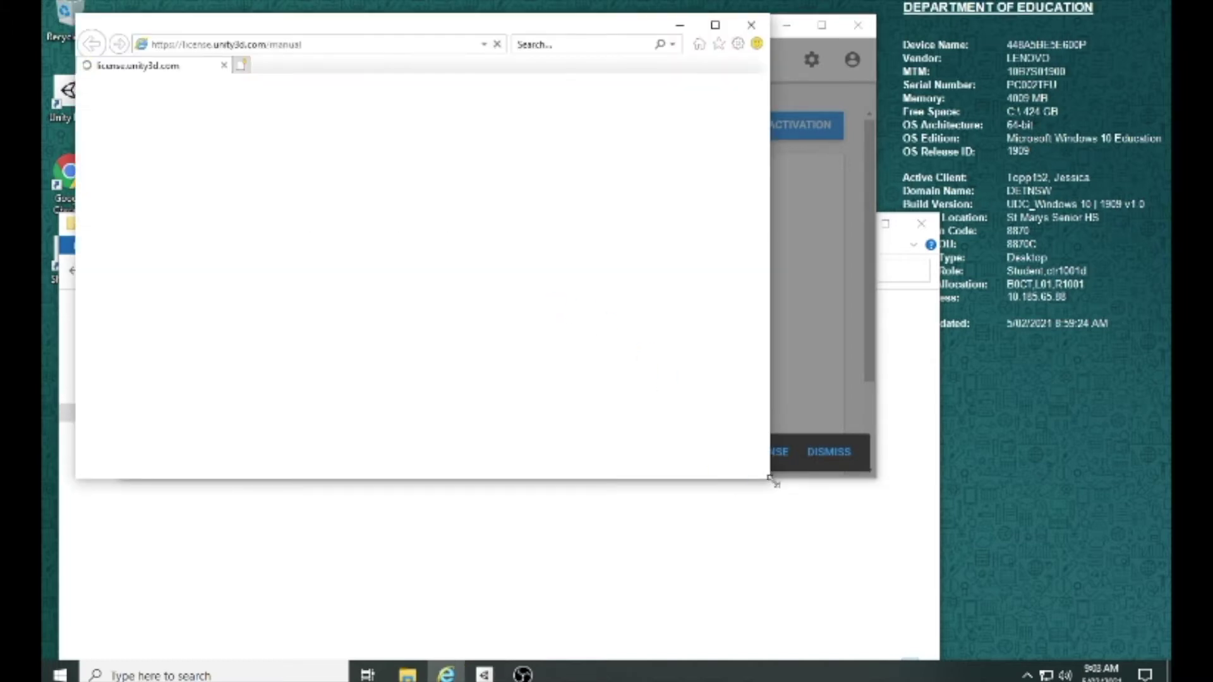
pyautogui.moveTo(771, 482); pyautogui.dragTo(923, 630)
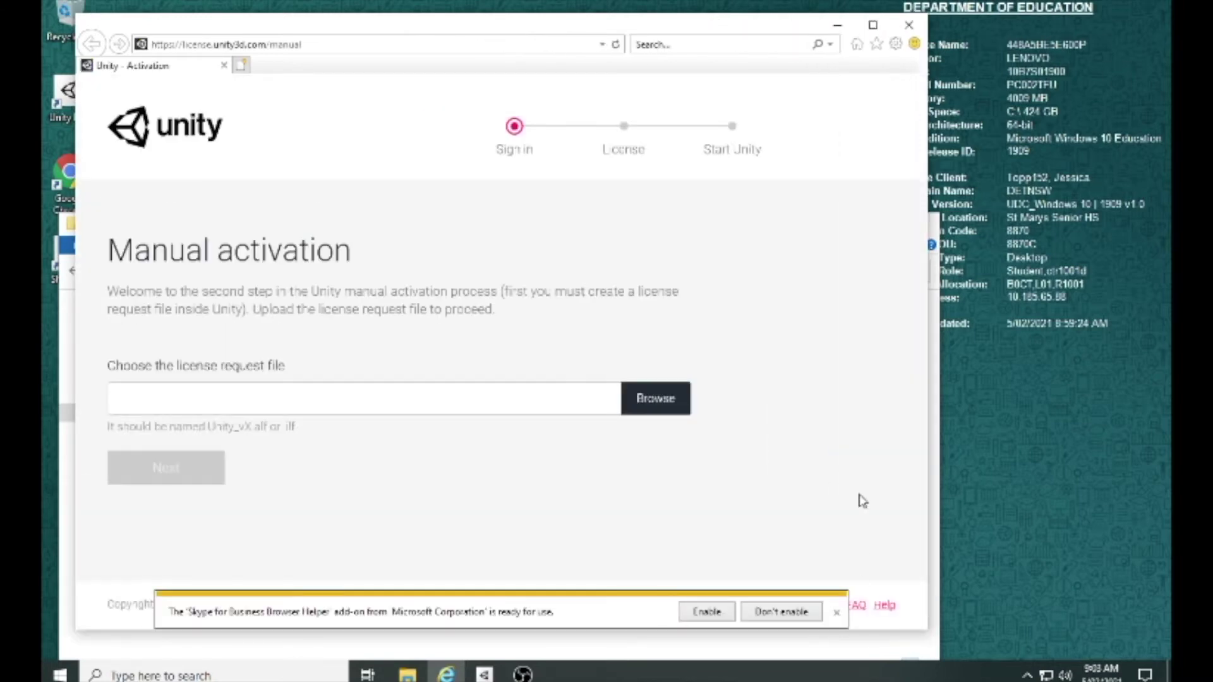
pyautogui.click(651, 399)
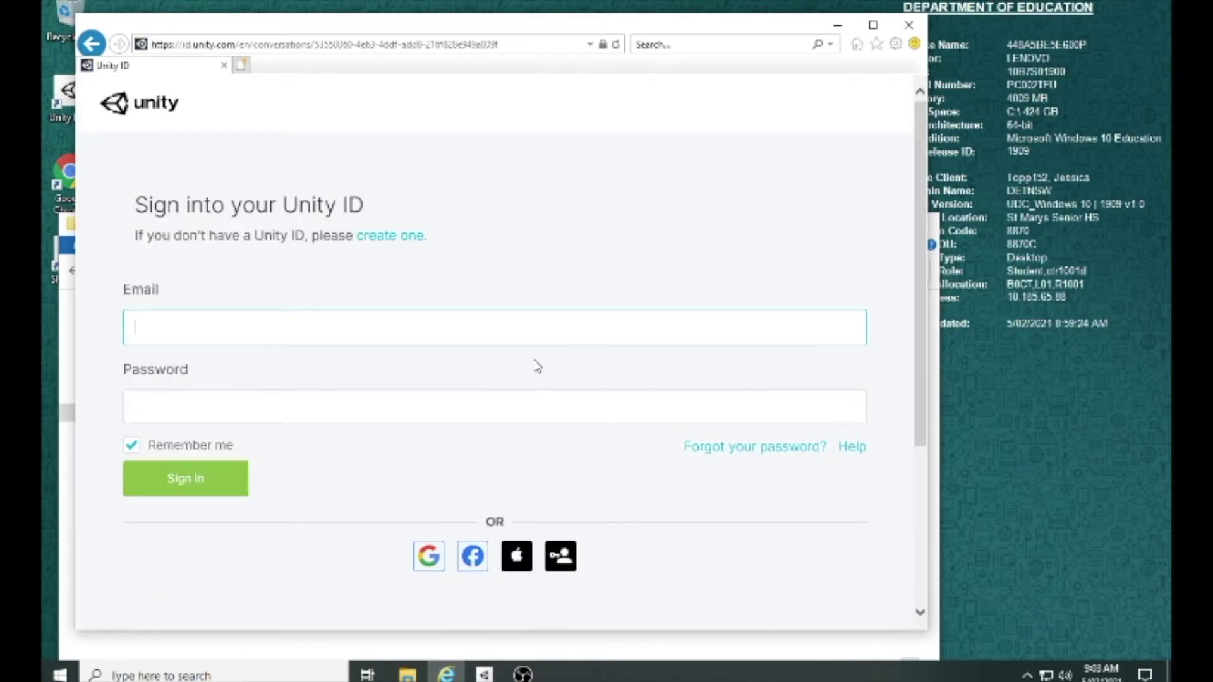
pyautogui.scroll(-4, 715, 408)
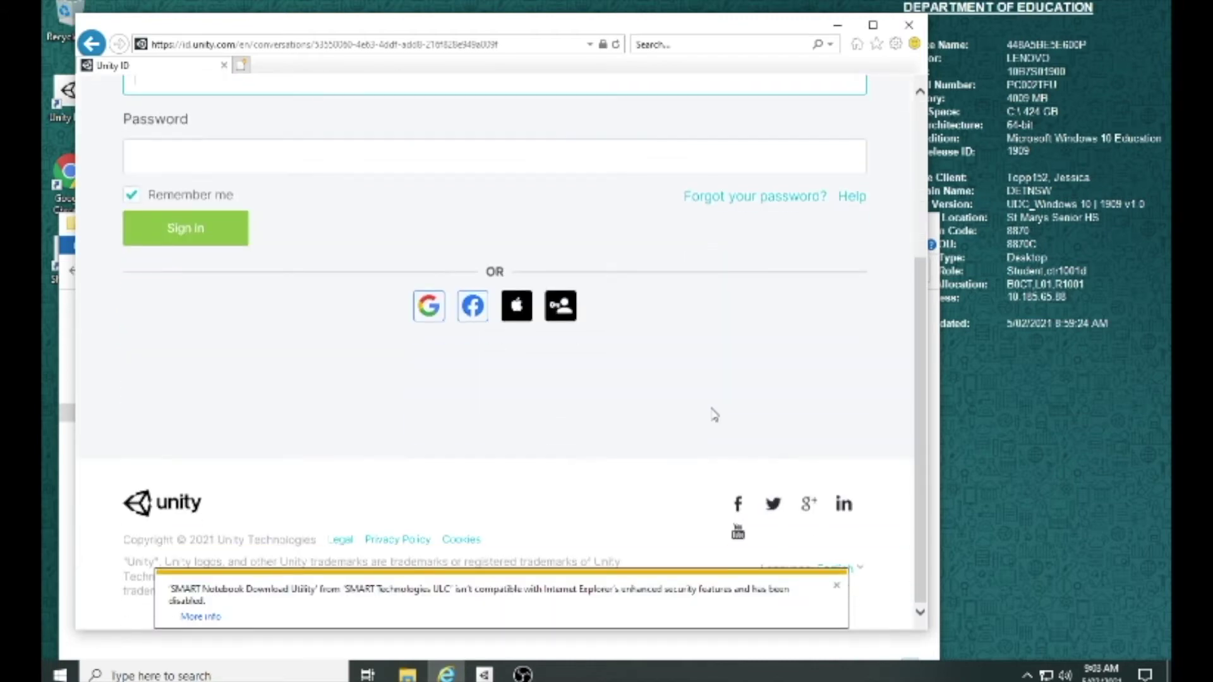
pyautogui.click(836, 586)
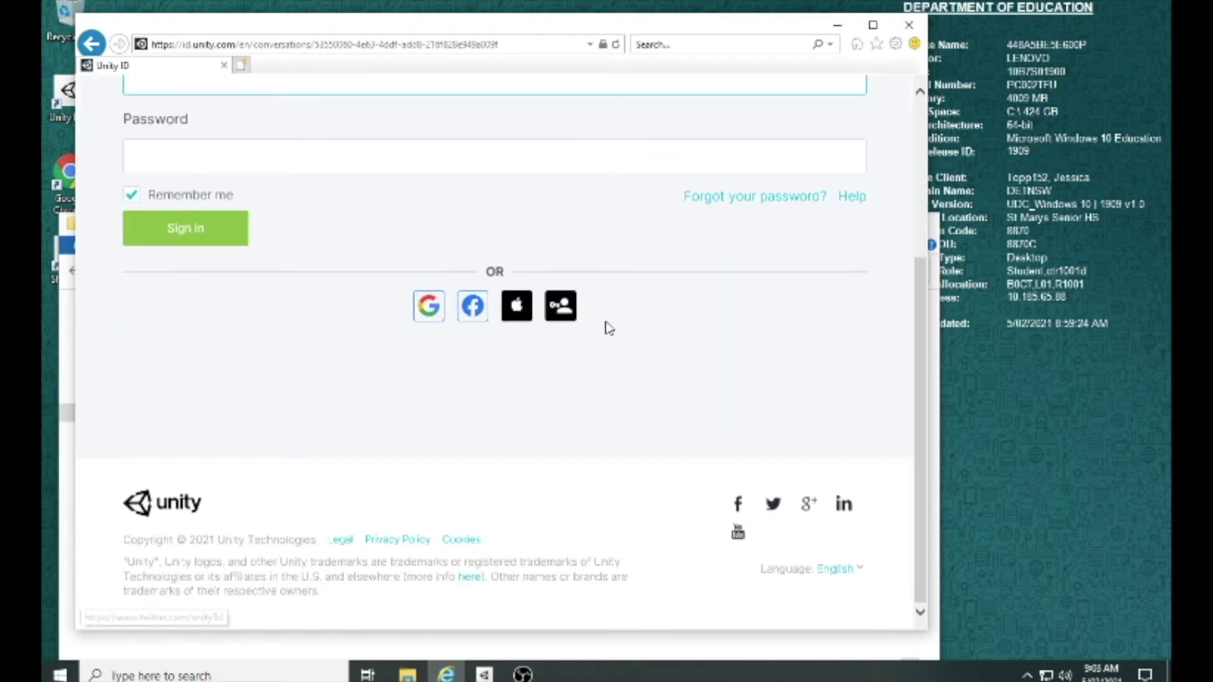
pyautogui.scroll(4, 609, 328)
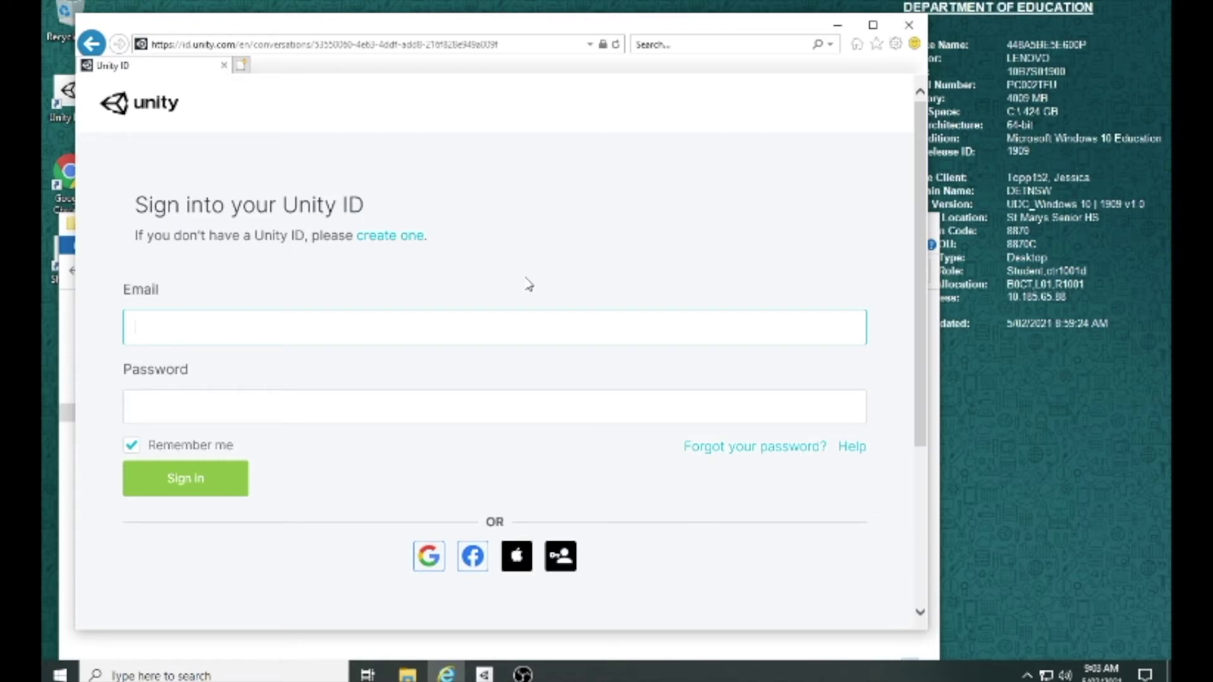
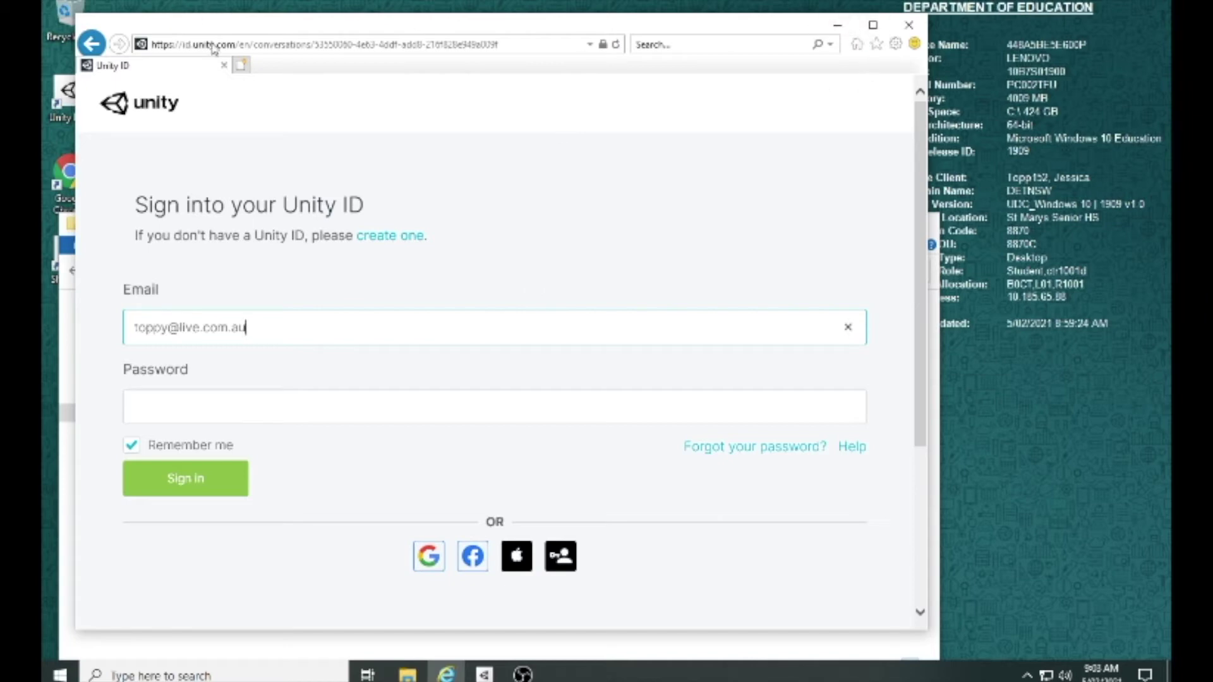
# Step: Enter the account e-mail on the Unity ID sign-in page, then open a new tab
pyautogui.click(244, 68)
# Step: Go to lastpass.com and enter the account e-mail on the LastPass log-in page
pyautogui.write('last')
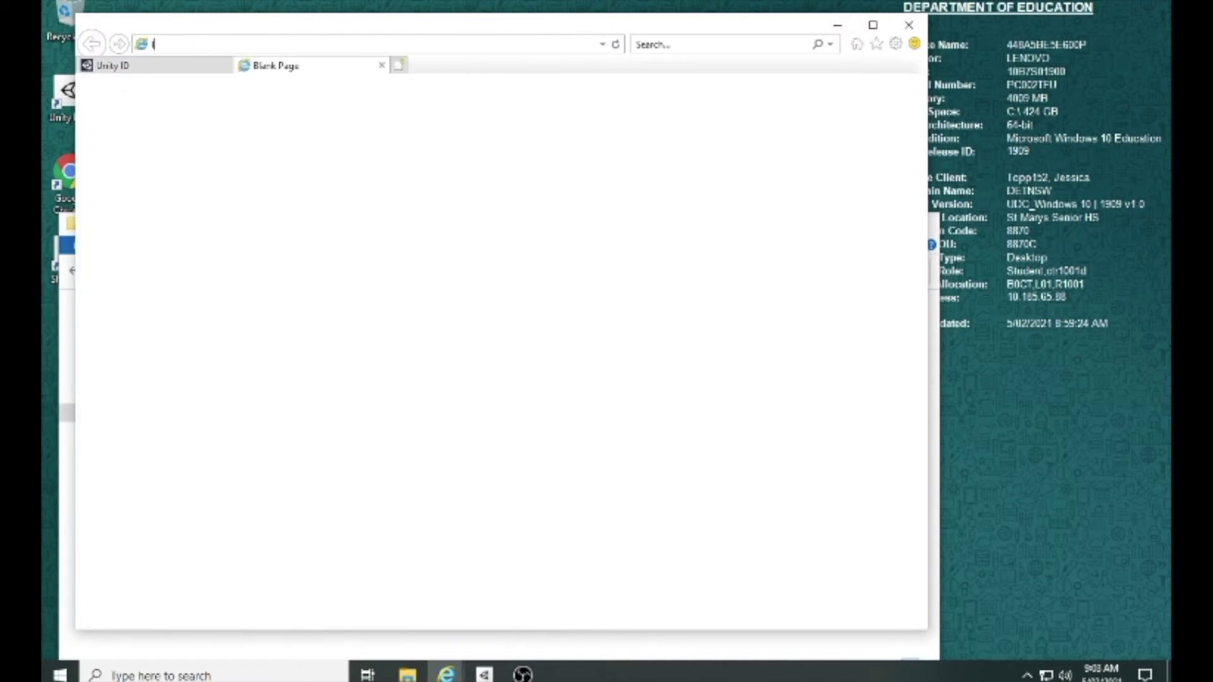
pyautogui.write('pass.com')
pyautogui.press('Return')
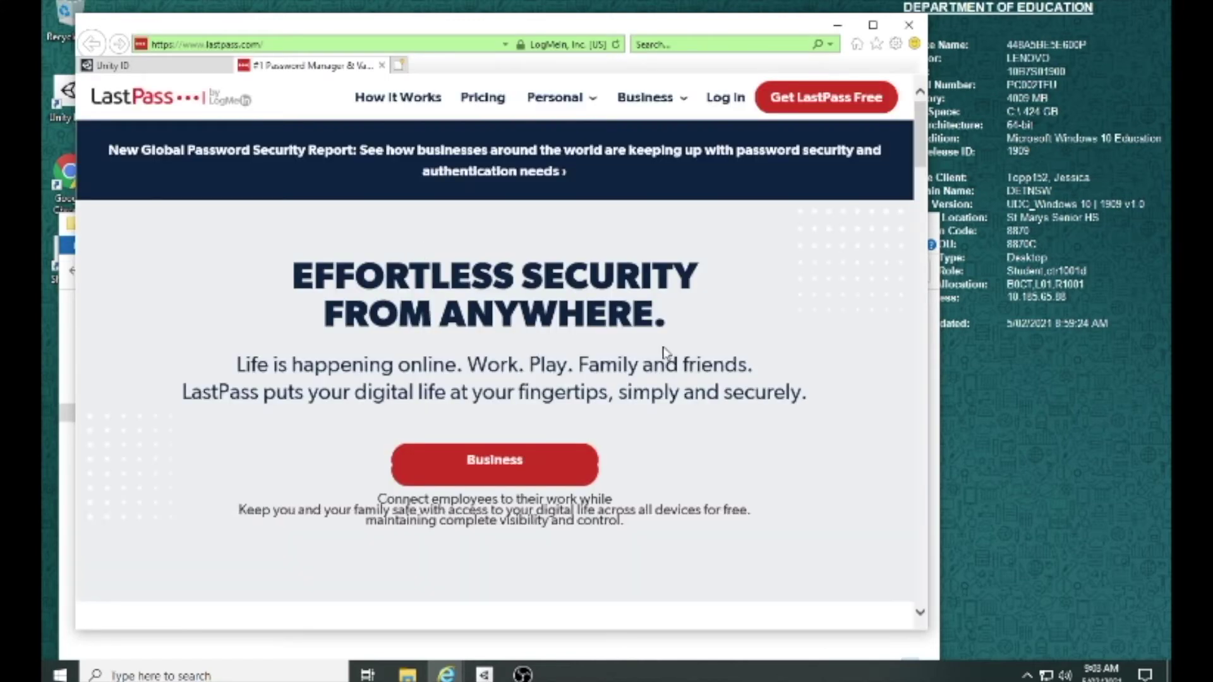
pyautogui.click(726, 100)
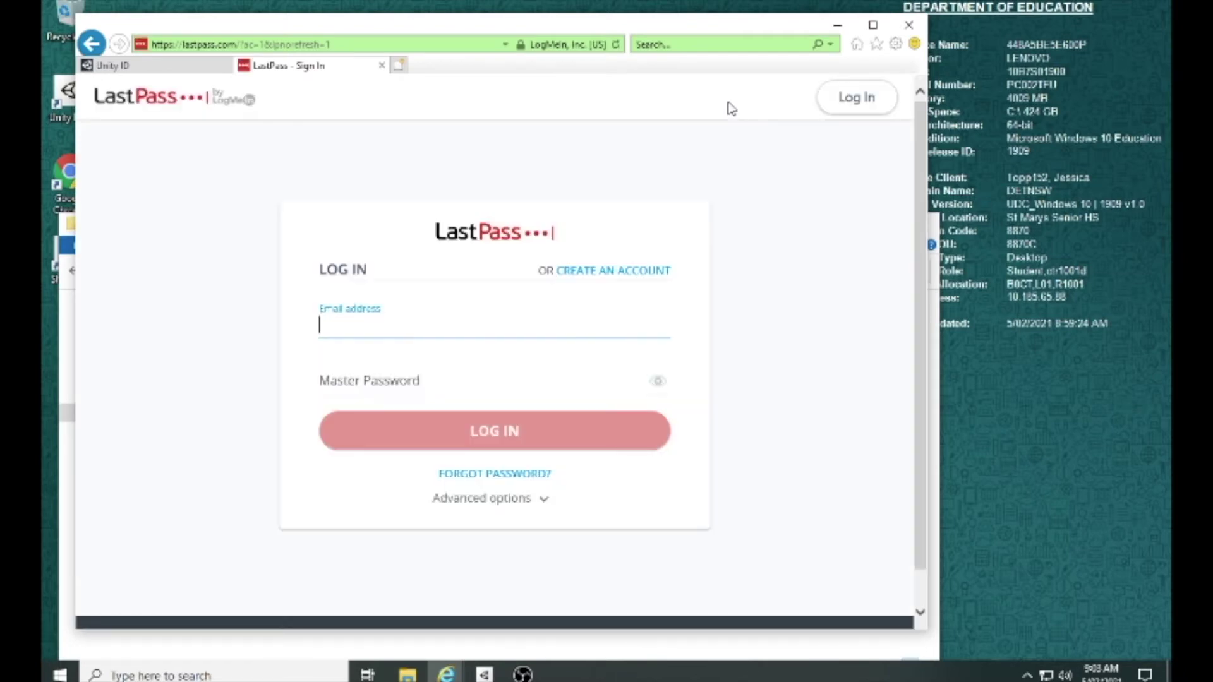
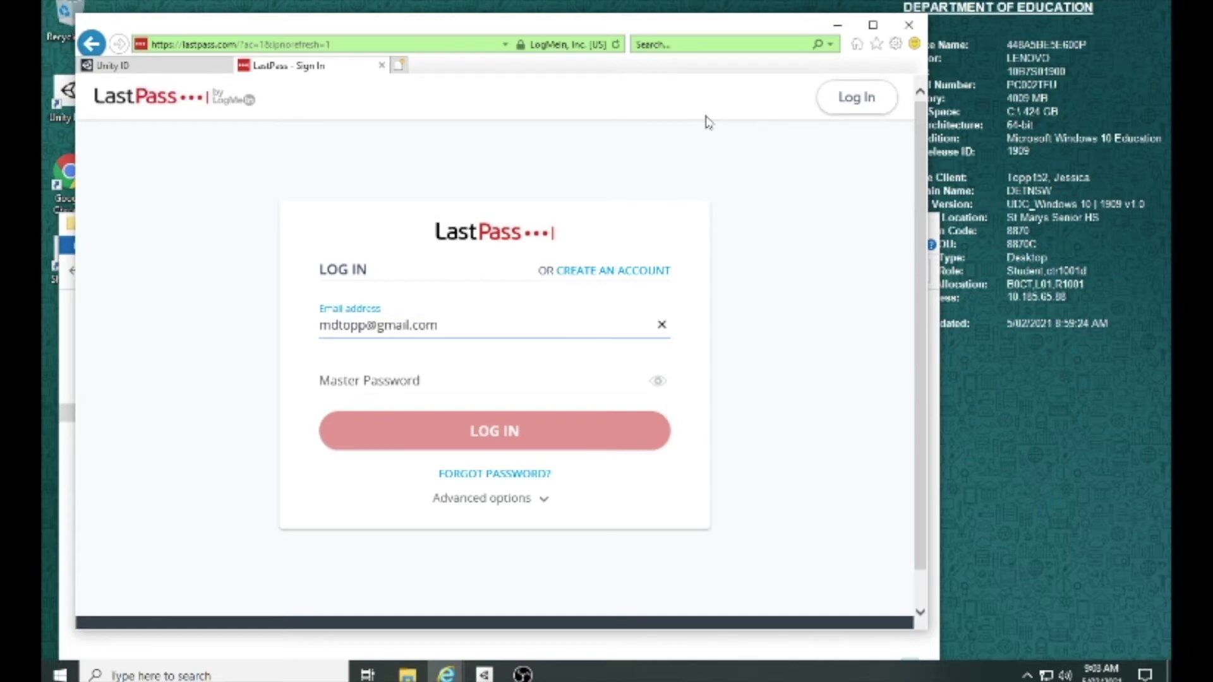
pyautogui.press('Tab')
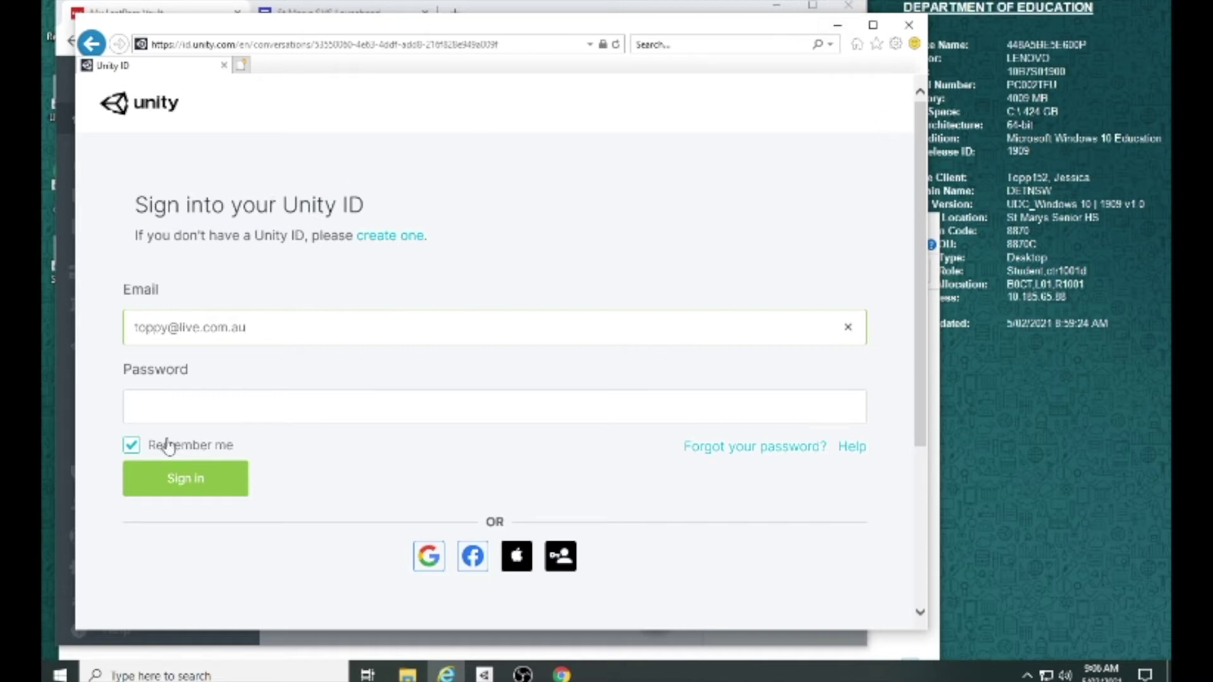
# Step: Paste the Unity ID password, untick remember-me, sign in, and close the LastPass vault
pyautogui.hotkey('ctrl', 'v')
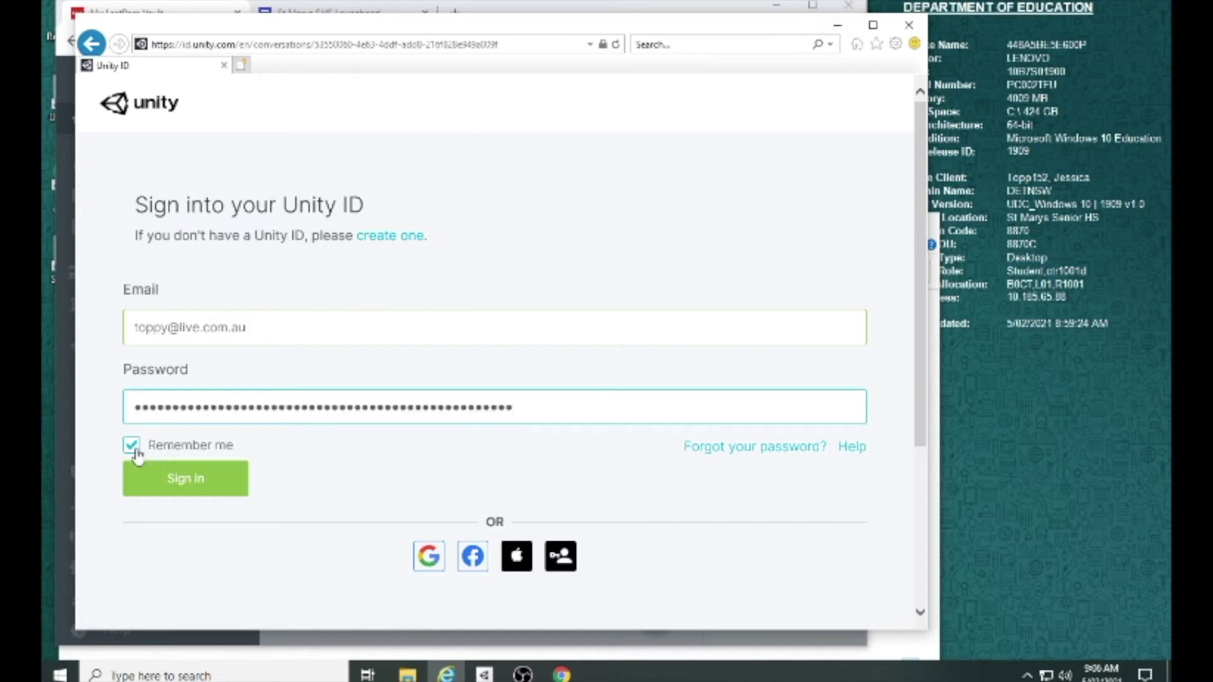
pyautogui.click(131, 445)
pyautogui.click(157, 478)
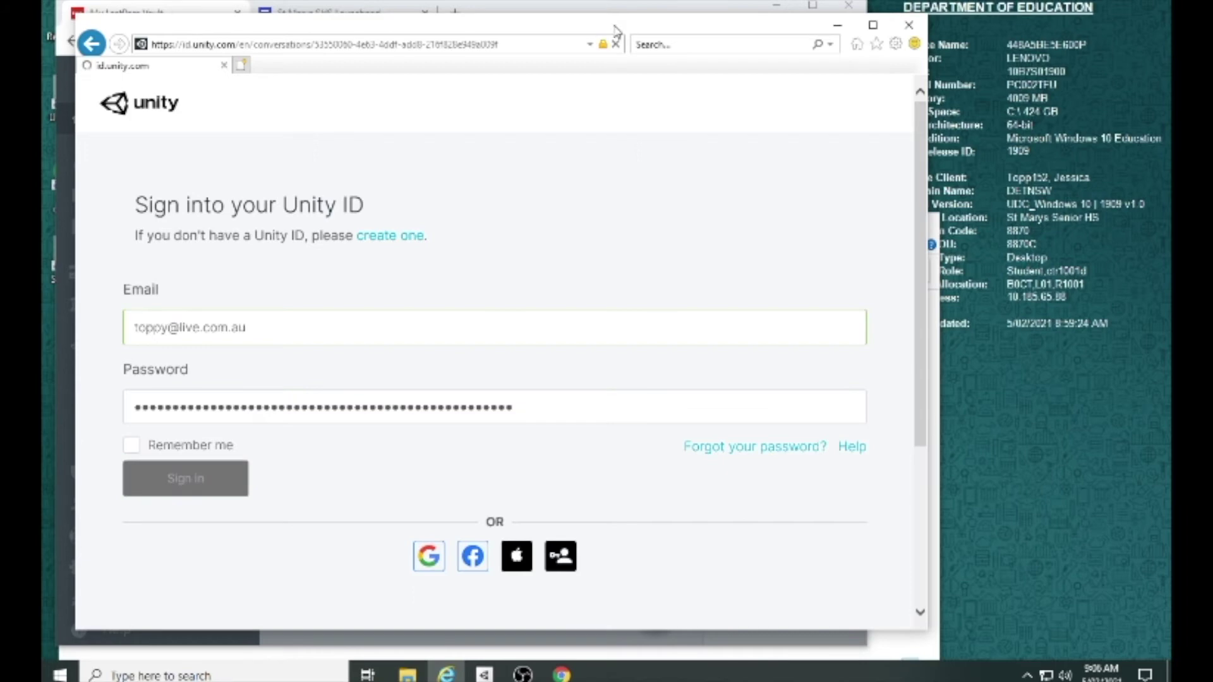
pyautogui.click(847, 5)
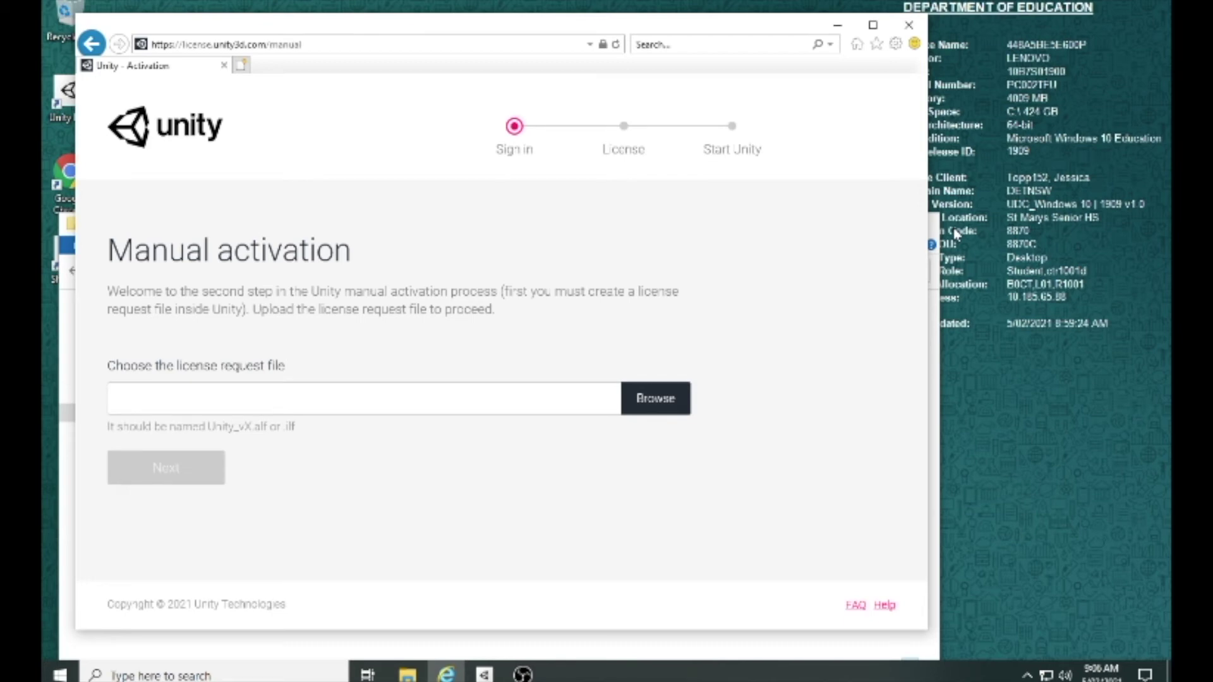
# Step: Upload C:\unity\Unity_lic.alf as the license request file and submit it
pyautogui.click(651, 411)
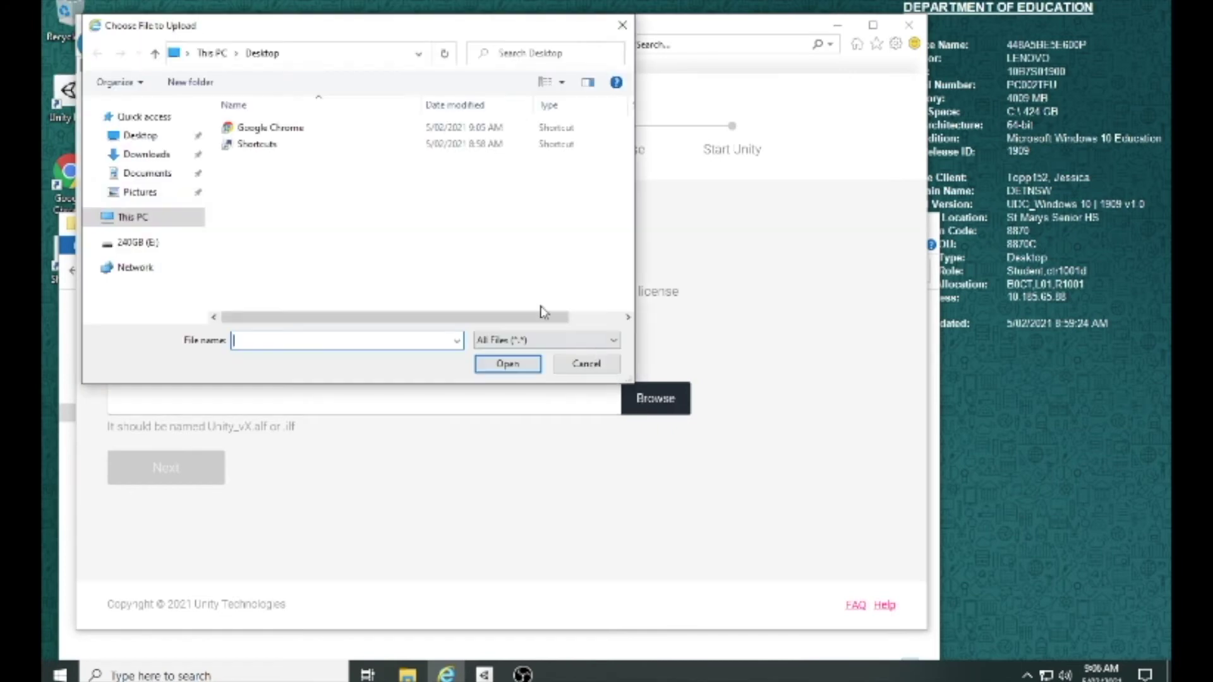
pyautogui.click(133, 217)
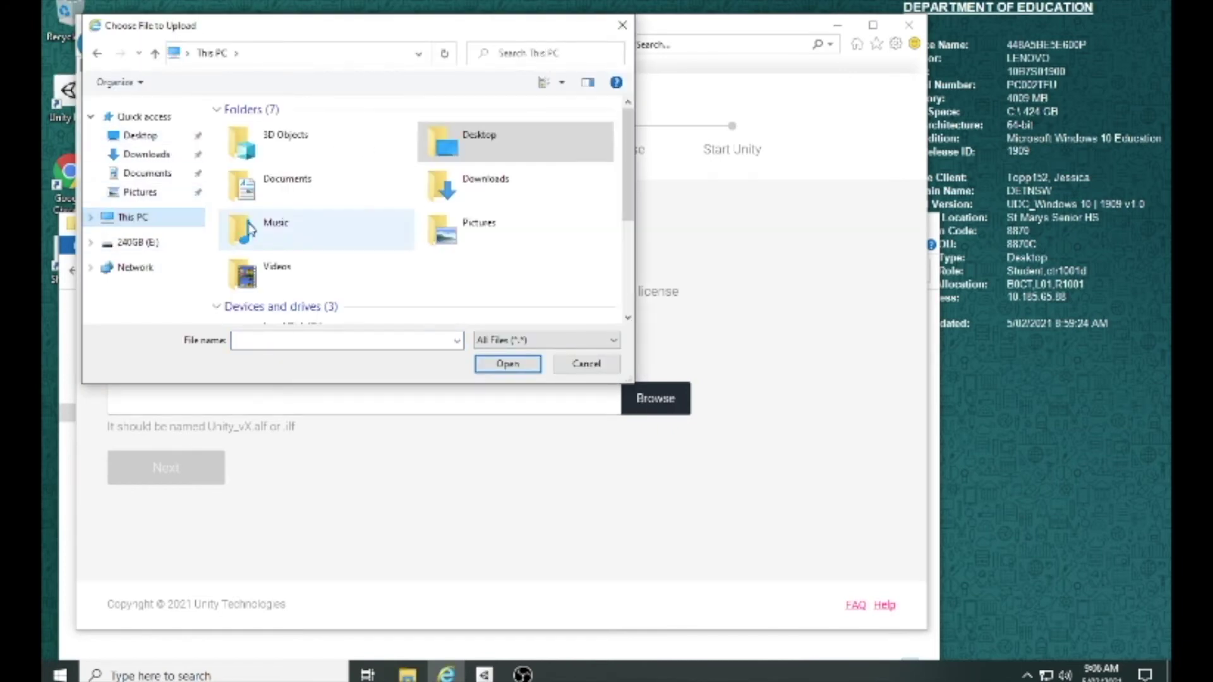
pyautogui.scroll(-2, 313, 278)
pyautogui.doubleClick(291, 235)
pyautogui.doubleClick(244, 214)
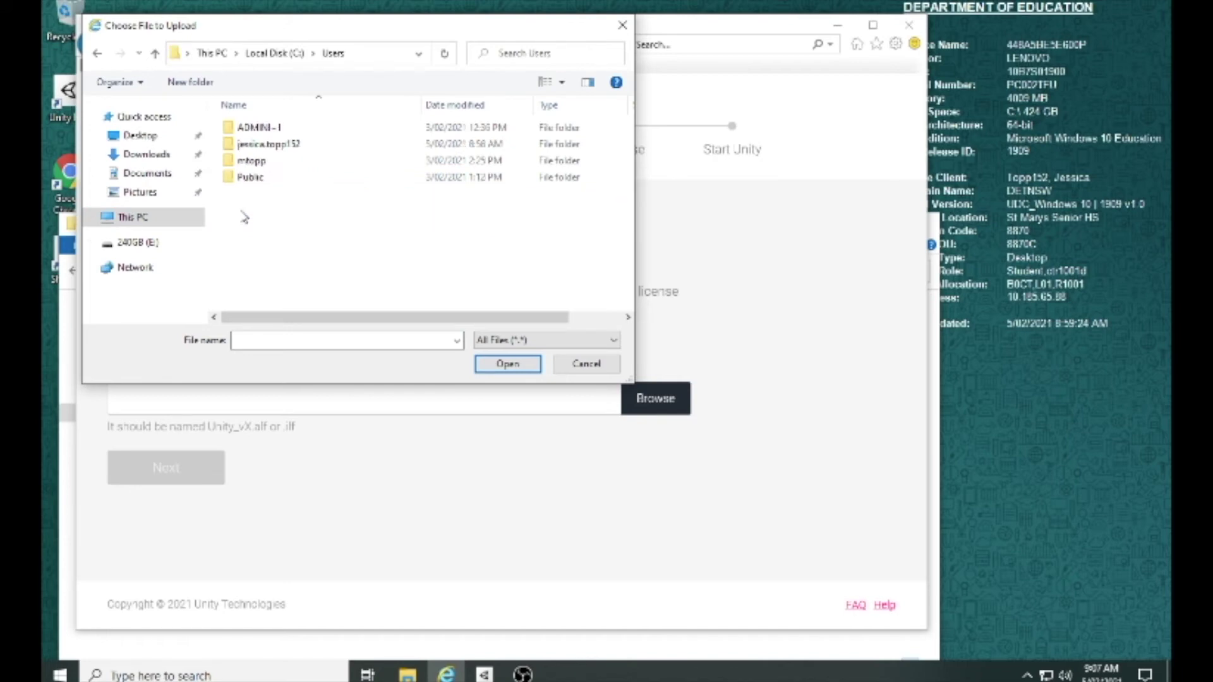
pyautogui.click(302, 56)
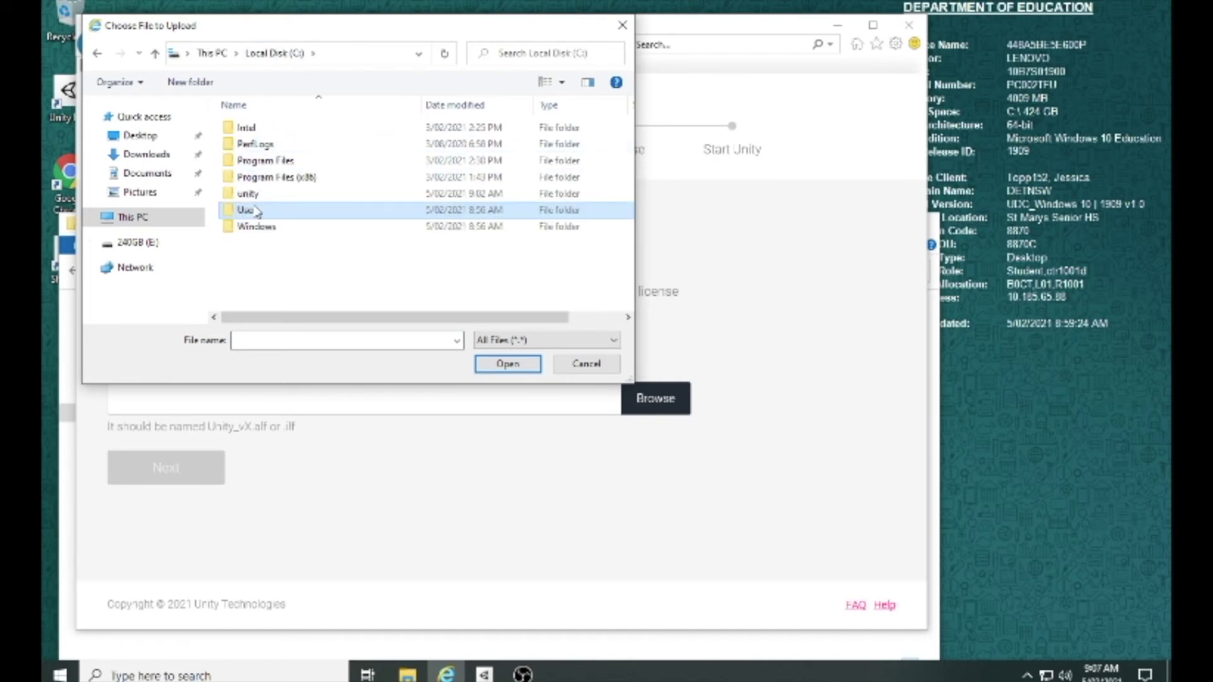
pyautogui.doubleClick(248, 193)
pyautogui.doubleClick(256, 124)
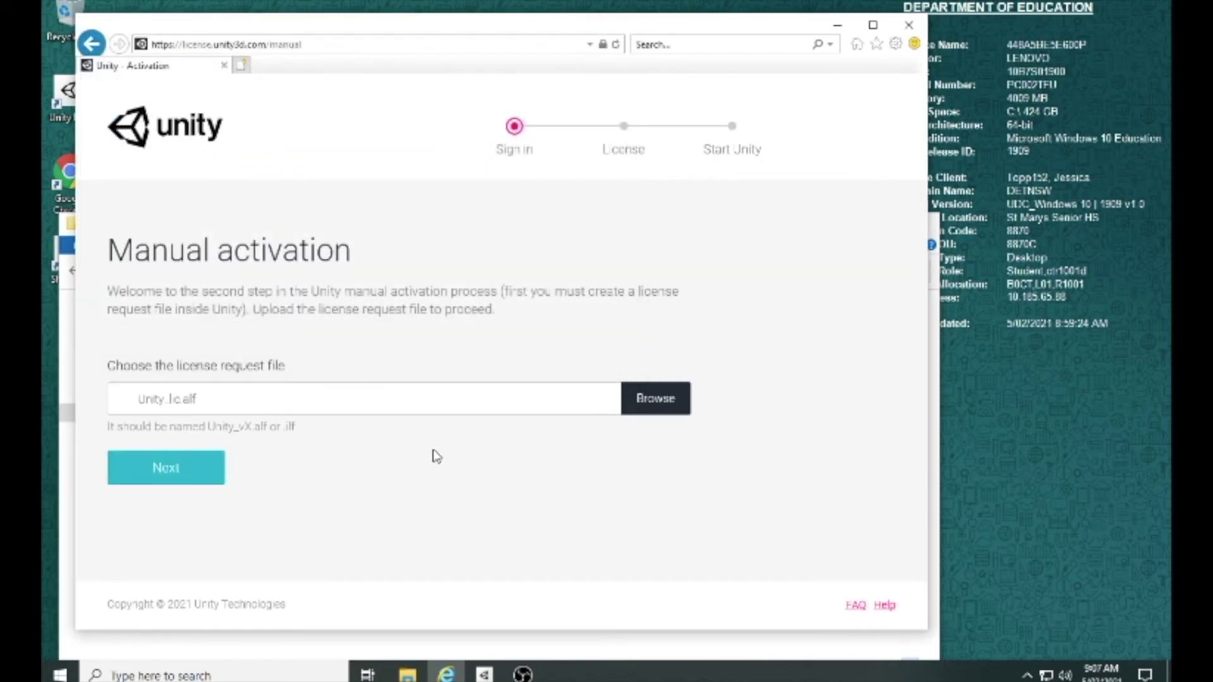
pyautogui.click(165, 468)
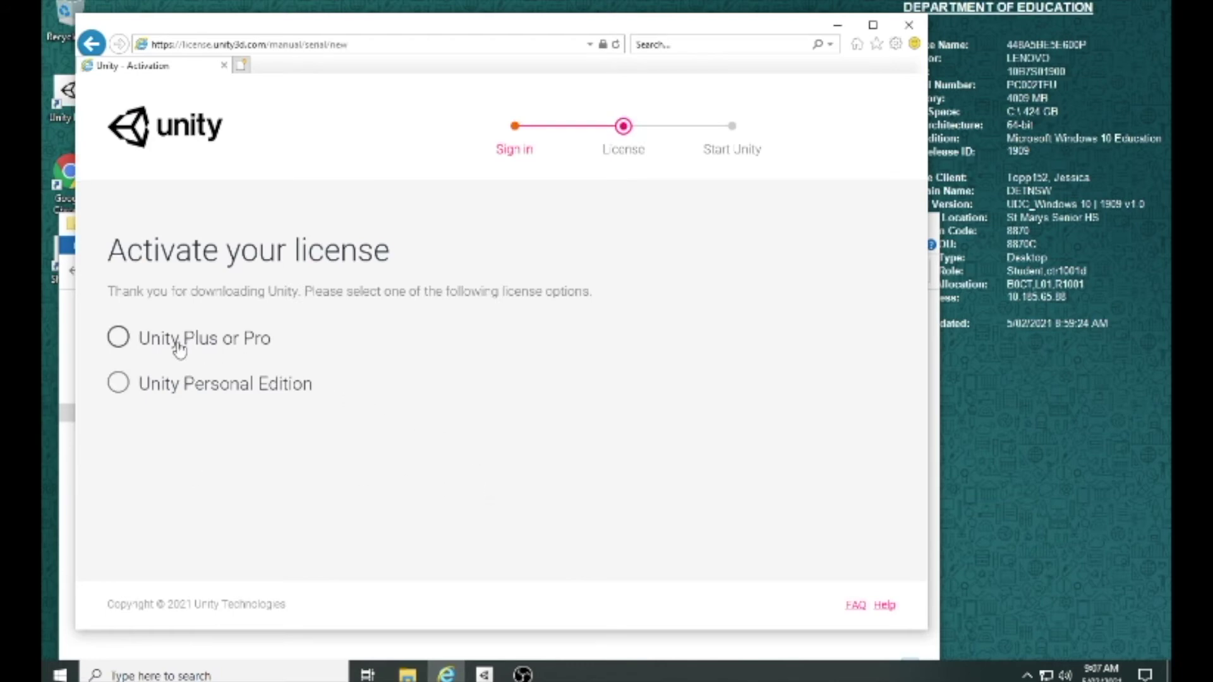
# Step: Choose Unity Personal Edition for non-professional use and download the license file
pyautogui.click(154, 384)
pyautogui.scroll(-2, 139, 417)
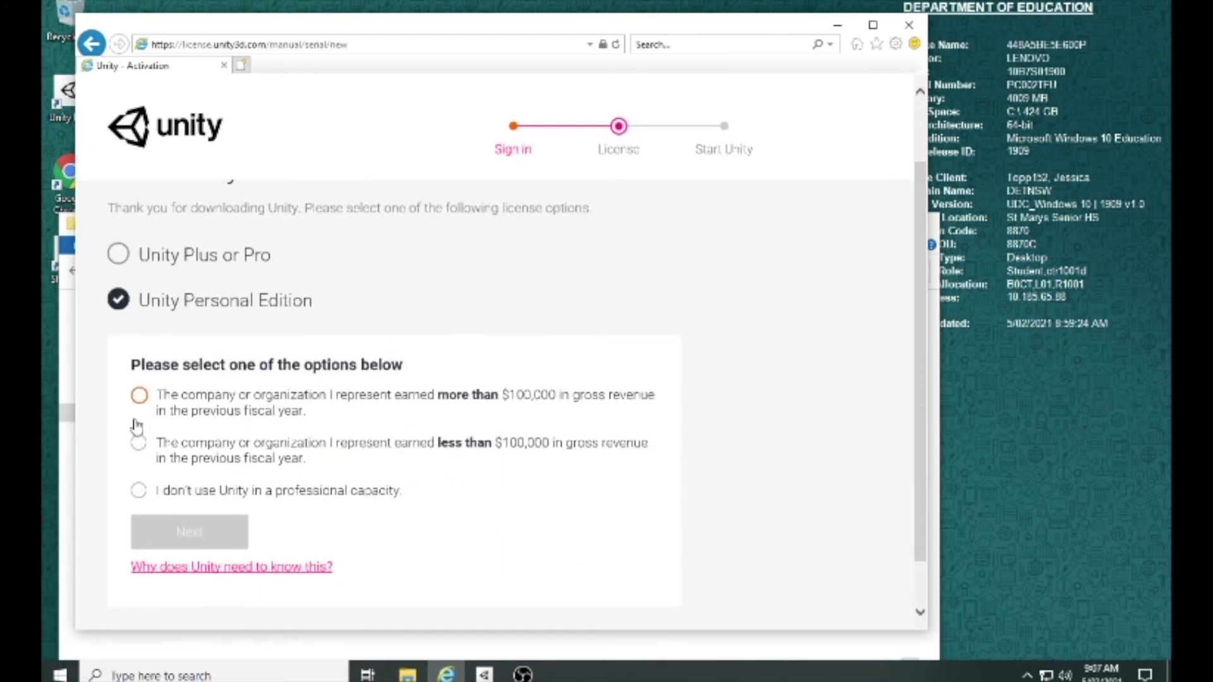
pyautogui.click(138, 490)
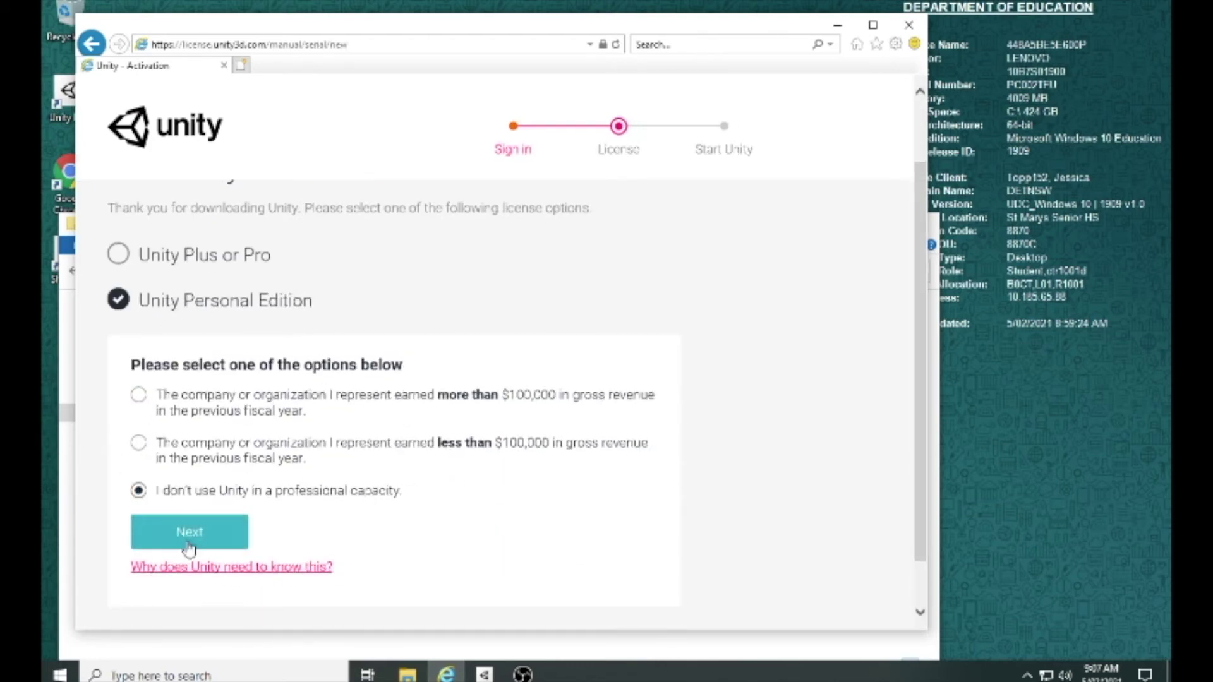
pyautogui.click(189, 545)
pyautogui.click(214, 402)
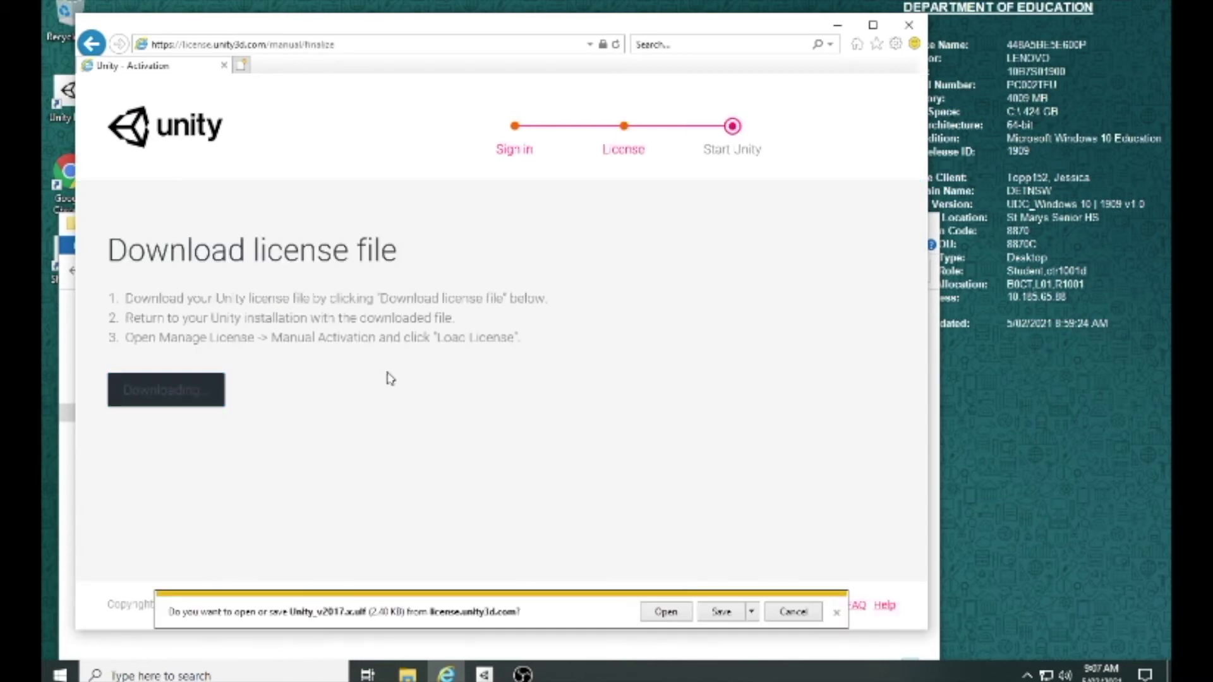
# Step: Save Unity_v2017.x.ulf into C:\unity, then minimise Internet Explorer
pyautogui.click(753, 616)
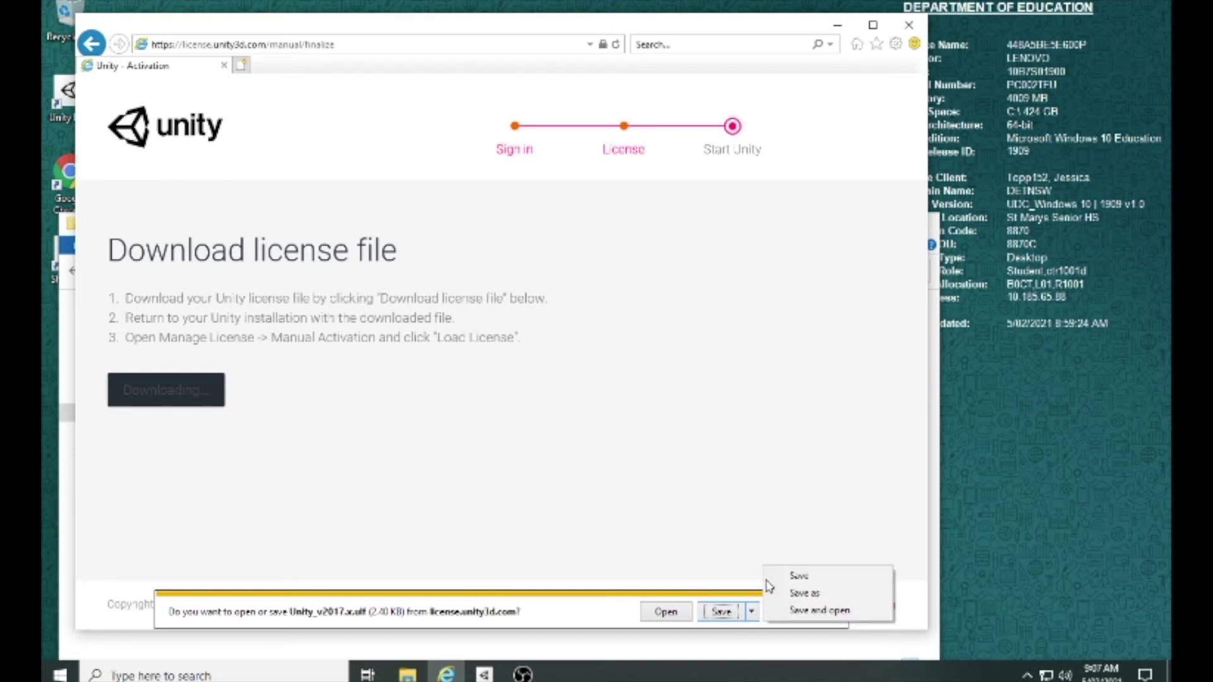
pyautogui.click(798, 590)
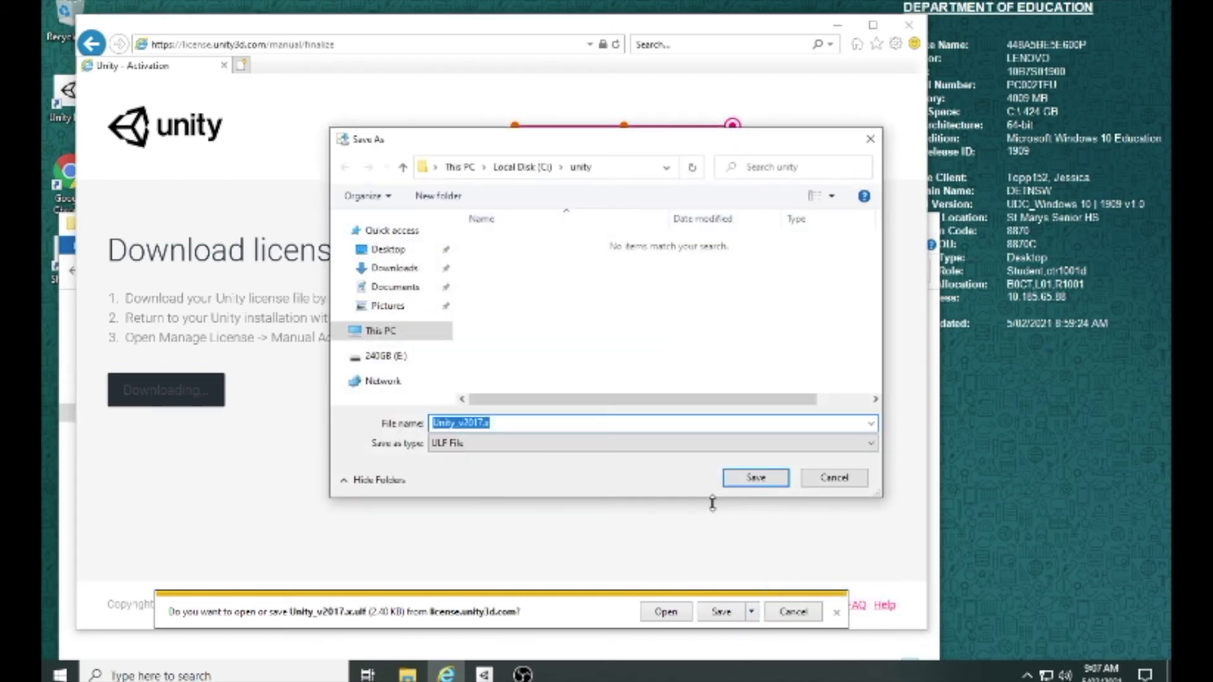
pyautogui.click(757, 478)
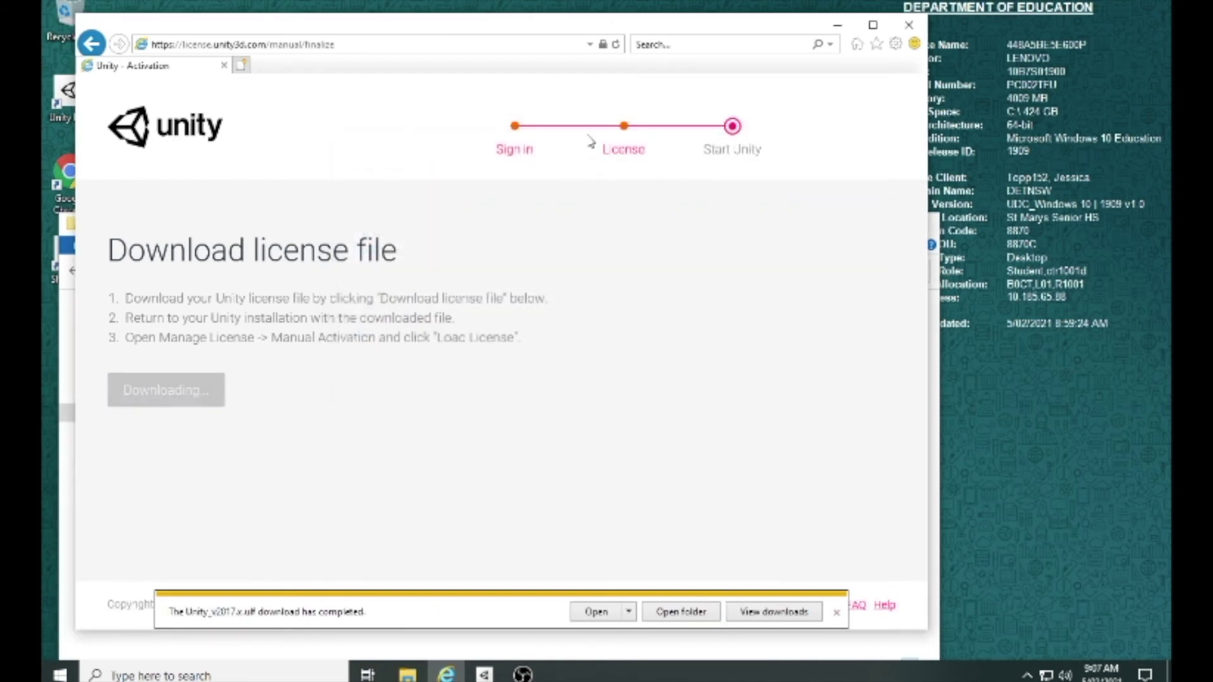
pyautogui.click(837, 25)
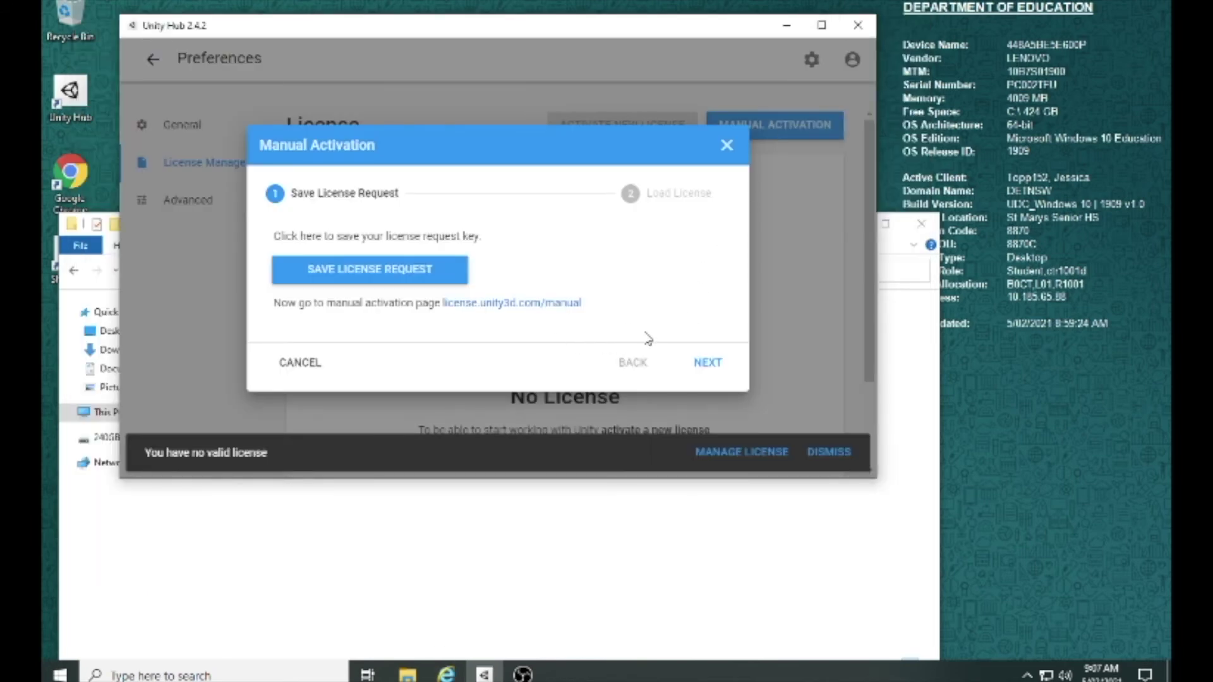
# Step: Load C:\unity\Unity_v2017.x.ulf in Manual Activation and confirm the Personal license
pyautogui.click(708, 364)
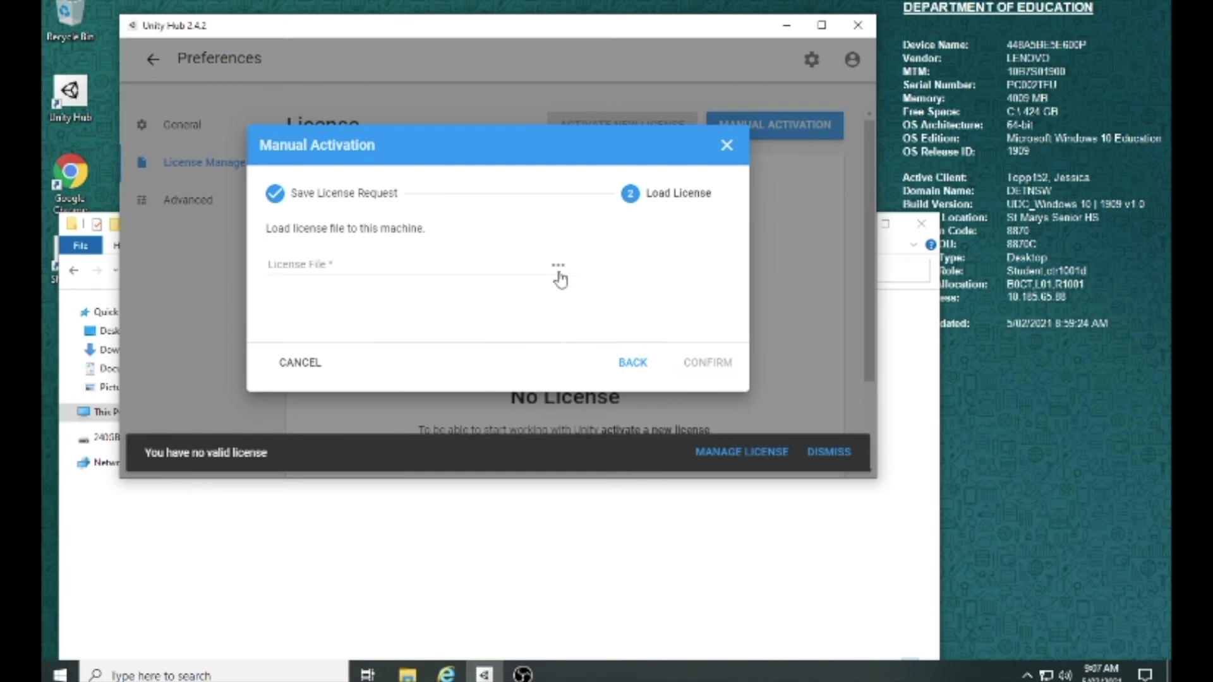
pyautogui.click(558, 266)
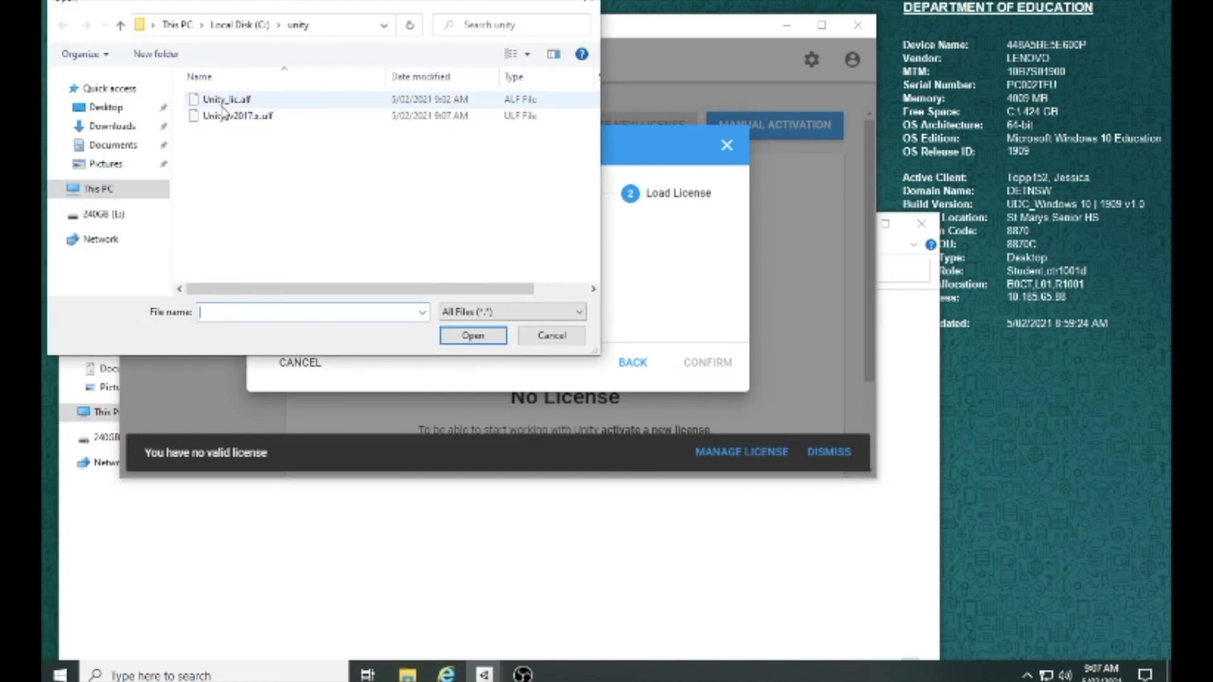
pyautogui.doubleClick(227, 117)
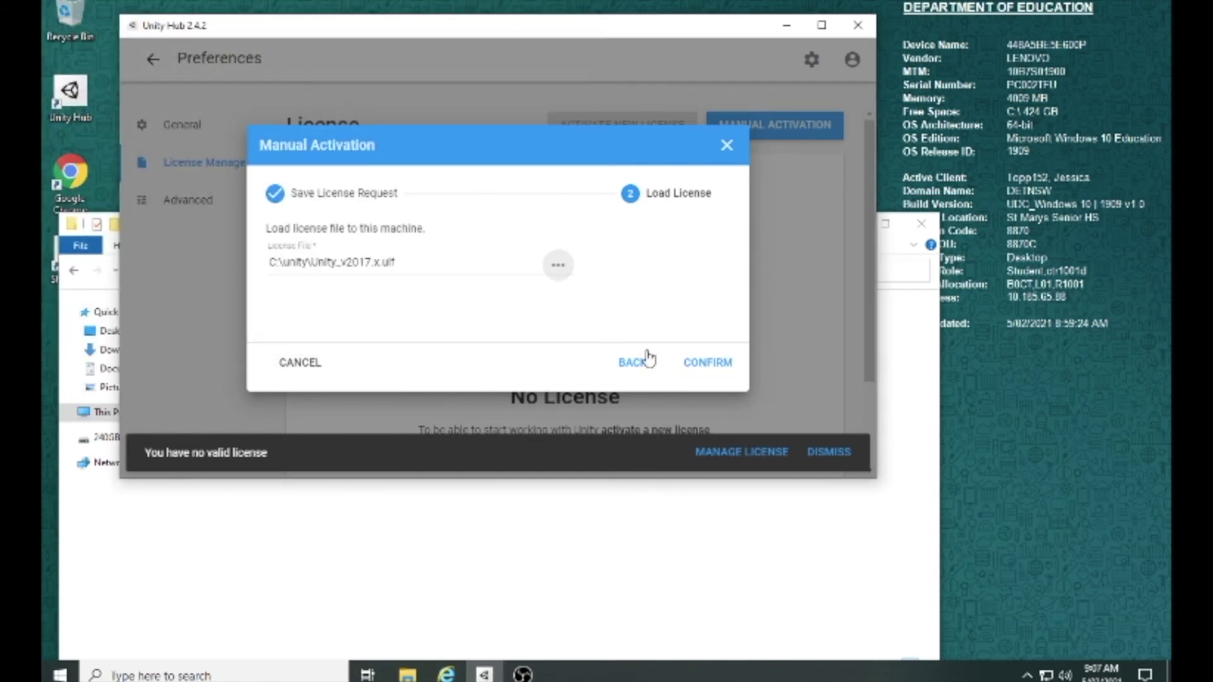
pyautogui.click(701, 364)
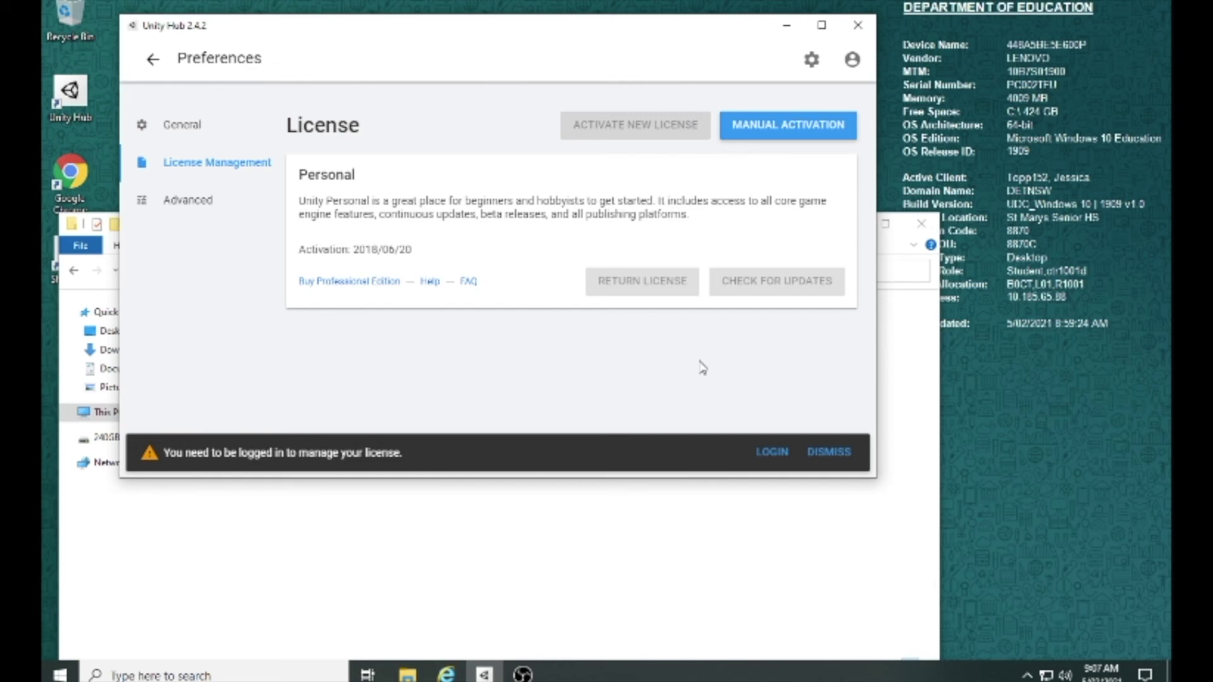
# Step: Sign in to Unity Hub with the Unity ID e-mail and pasted password
pyautogui.click(771, 452)
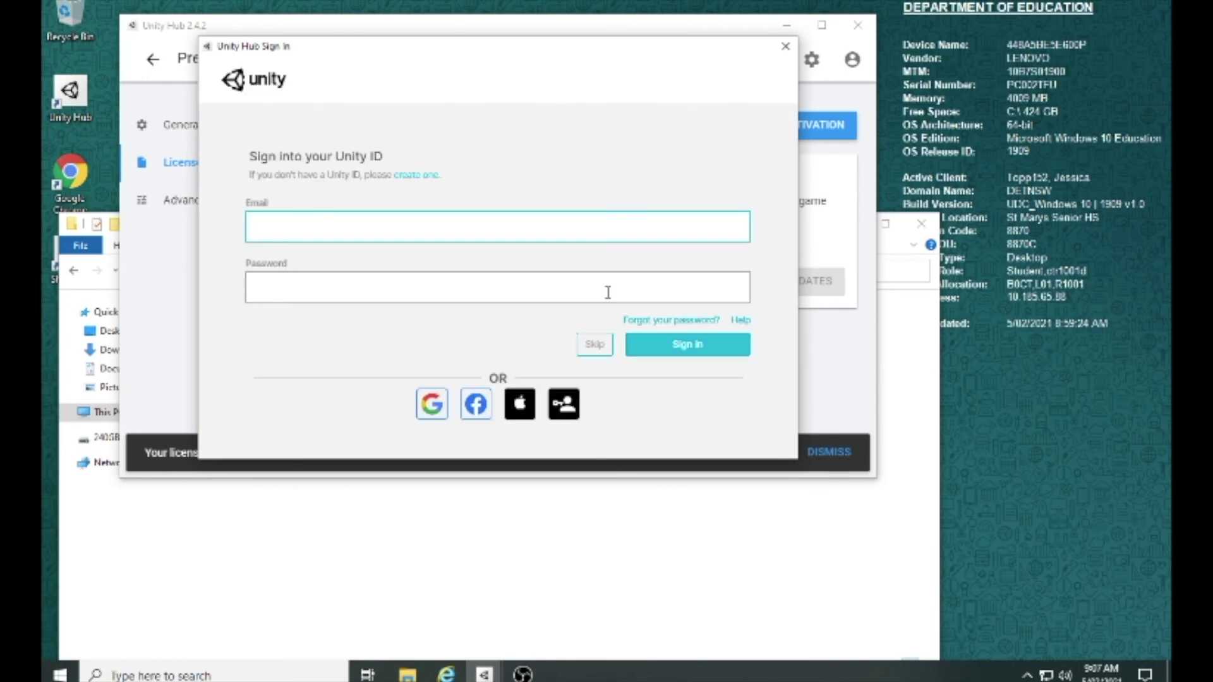
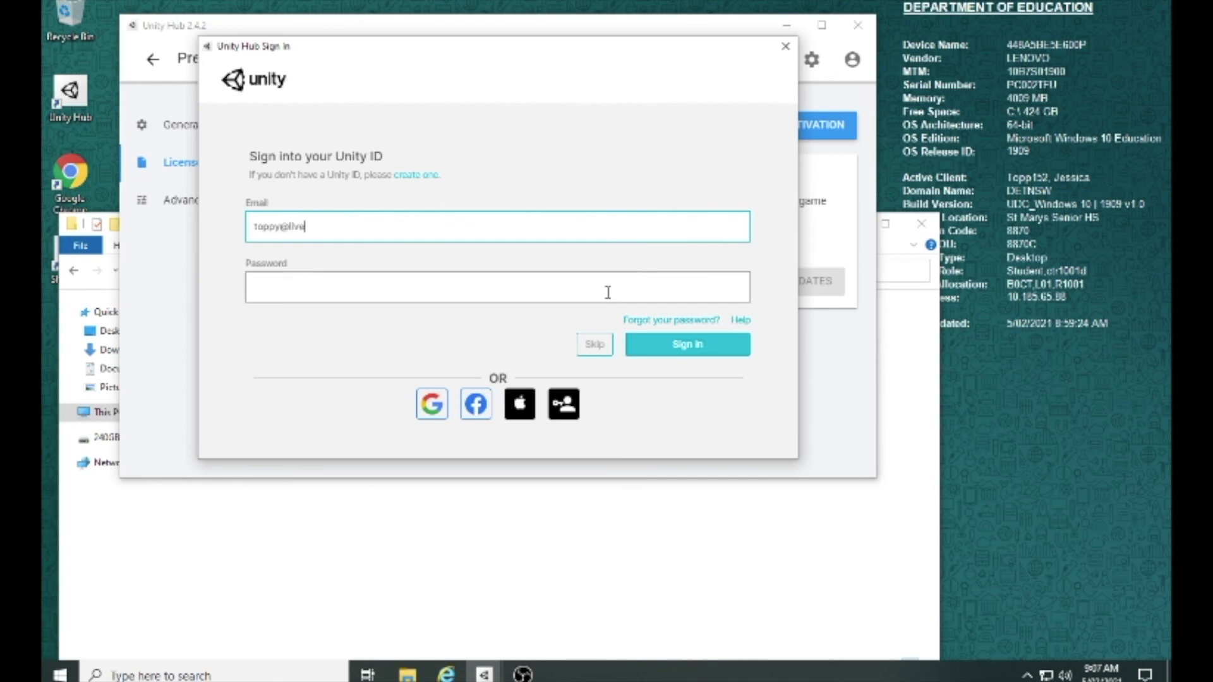
pyautogui.click(608, 291)
pyautogui.hotkey('ctrl', 'v')
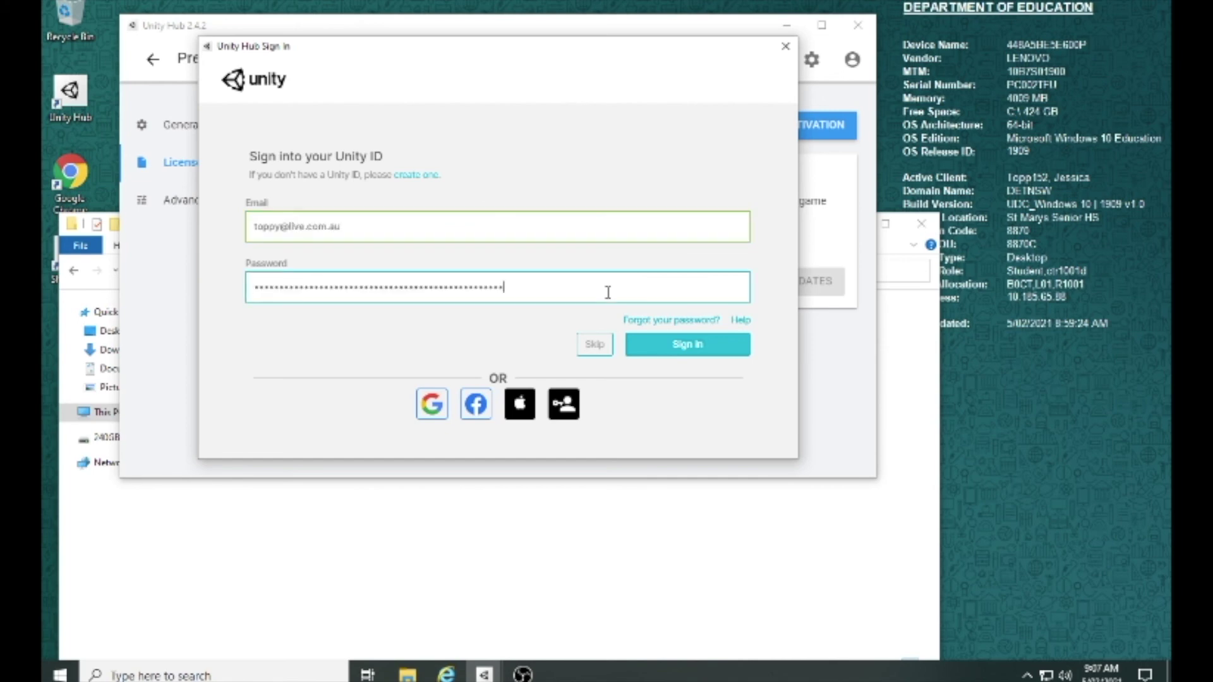
pyautogui.click(688, 345)
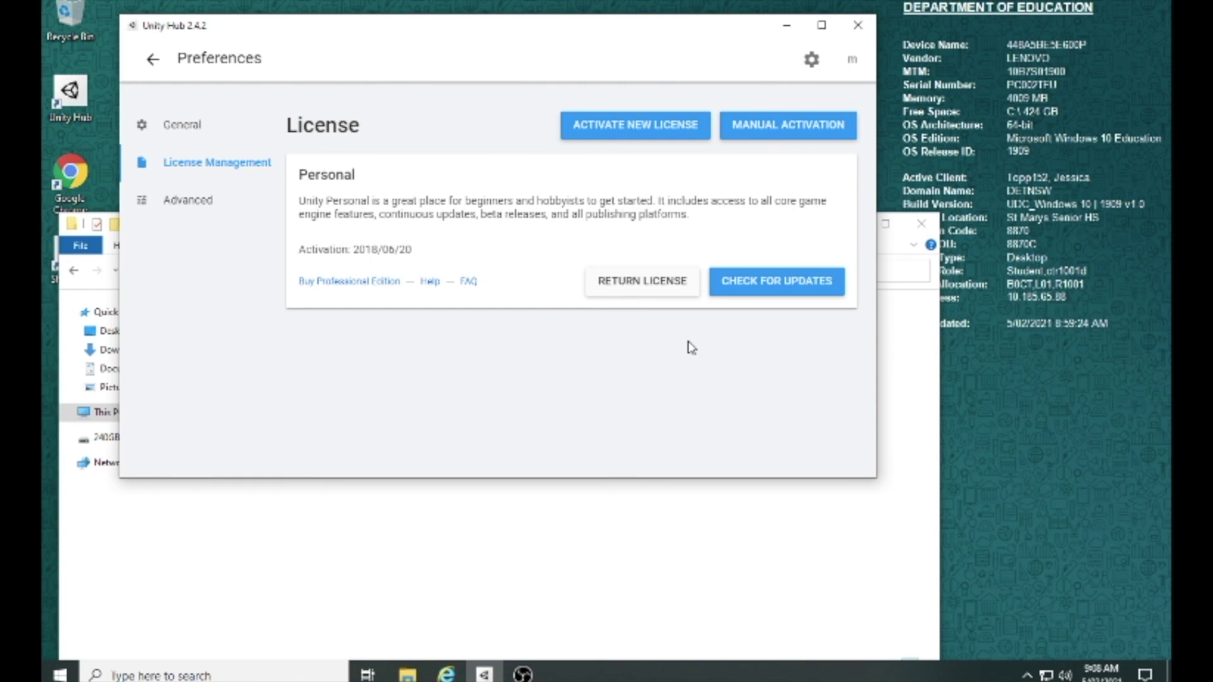
pyautogui.click(522, 675)
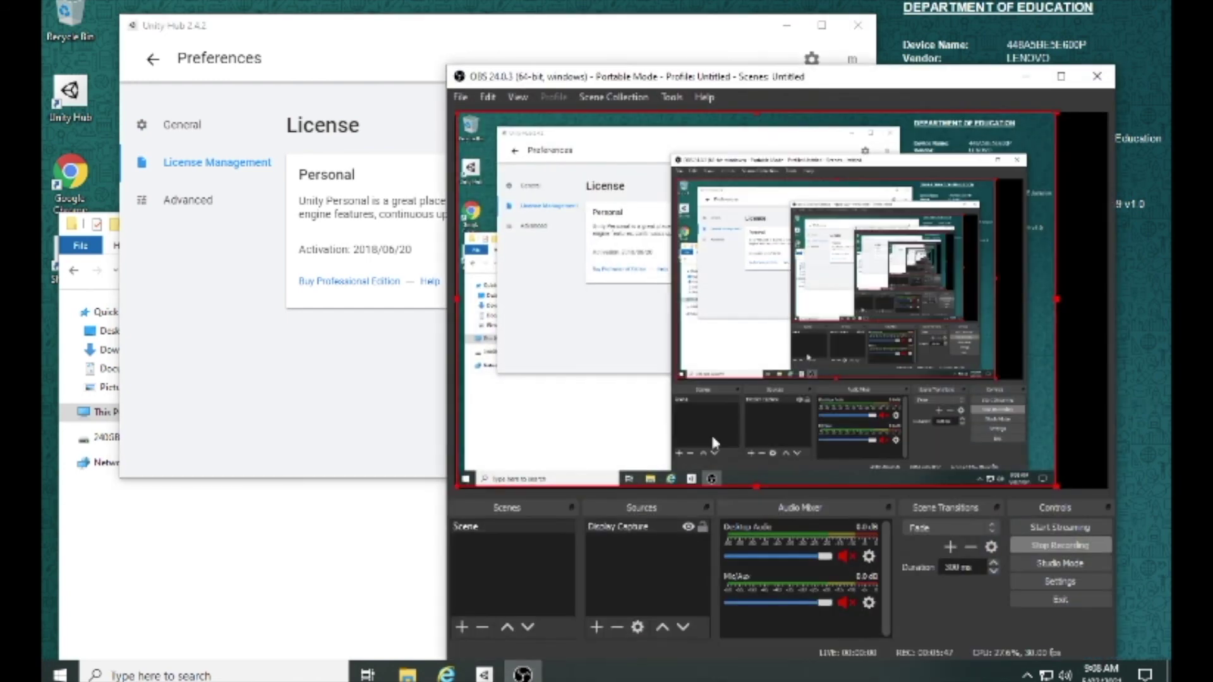